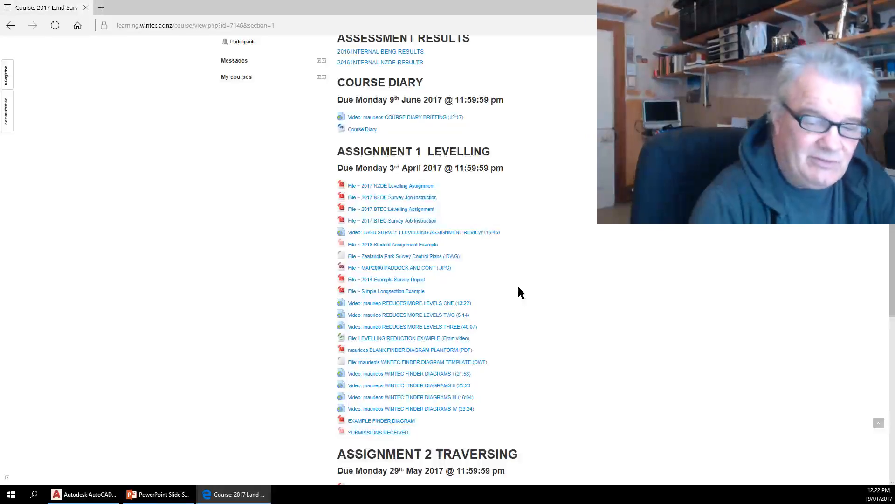
- Download the Zealandia Park survey control plans drawing to the Desktop as 170109 ZEALANDIA PARK.dwg, replacing the existing copy
click(424, 257)
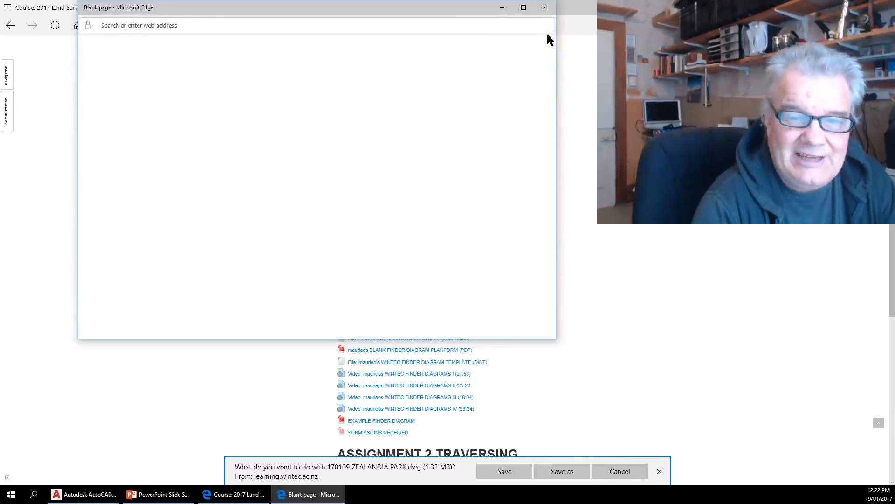
click(546, 8)
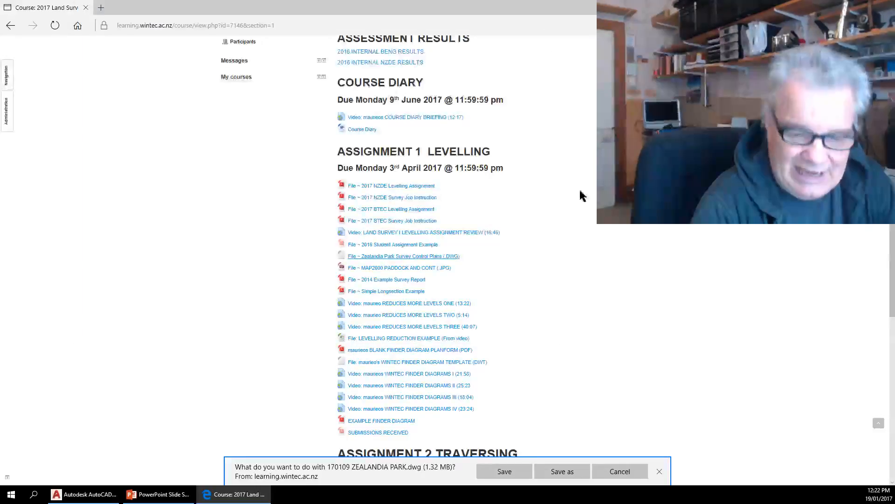
click(562, 470)
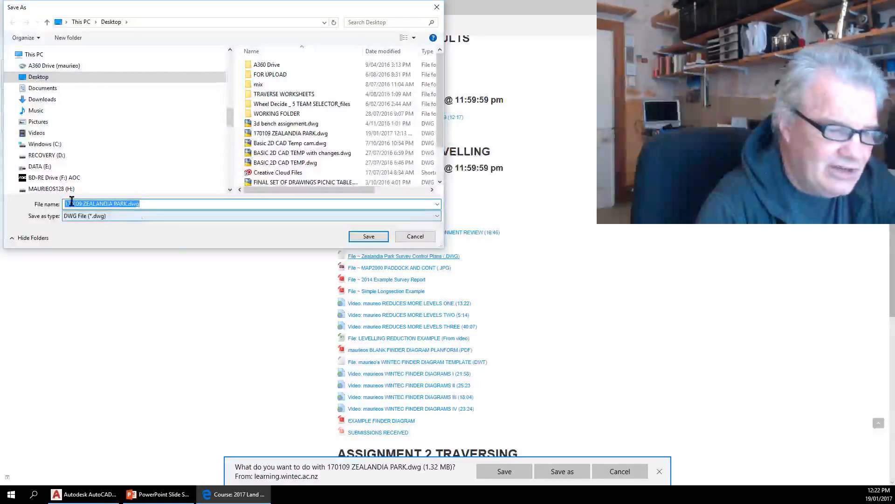
click(367, 237)
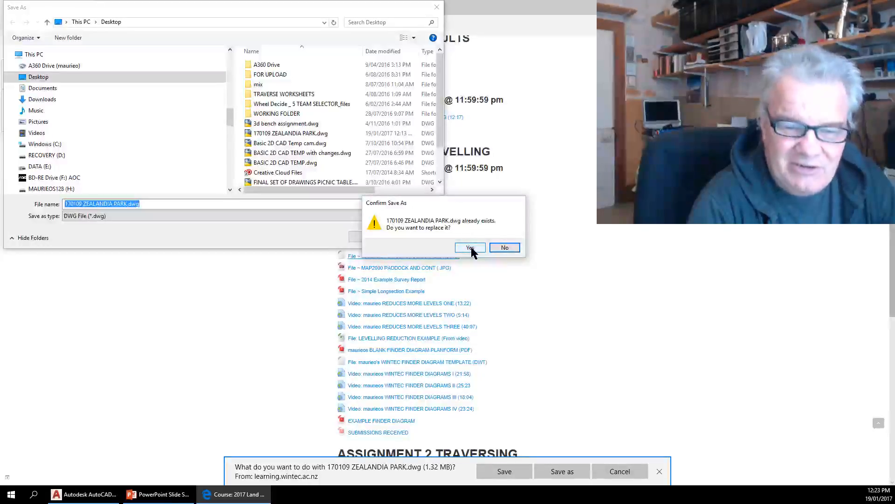
click(471, 248)
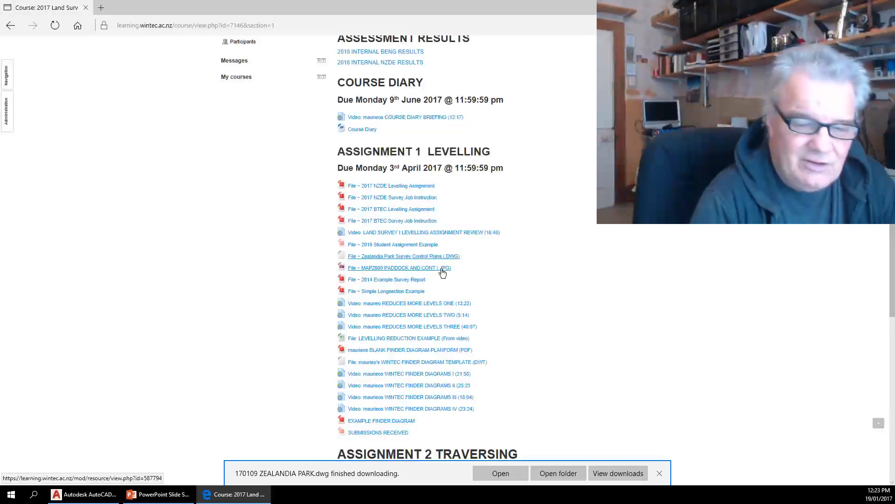
- Save the MAP2000 PADDOCK AND CONT aerial image to the Desktop as a JPEG, and dismiss the picture window and download notification
click(442, 270)
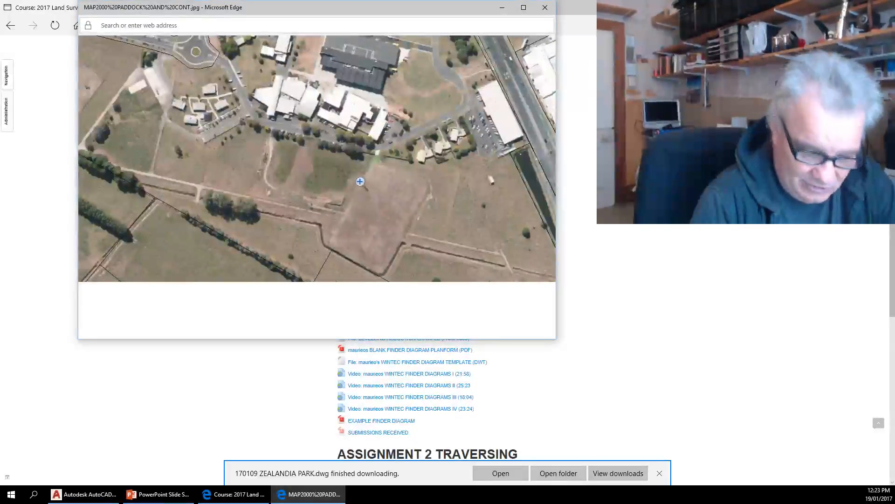
right_click(360, 181)
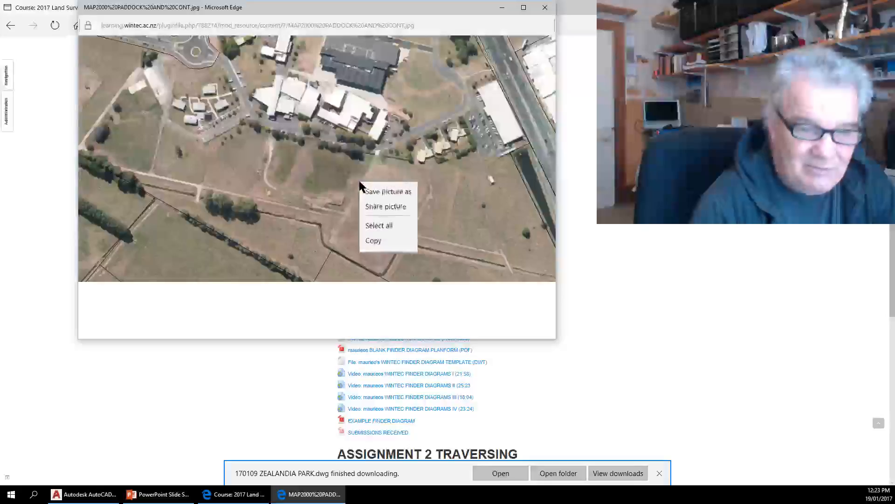
click(399, 192)
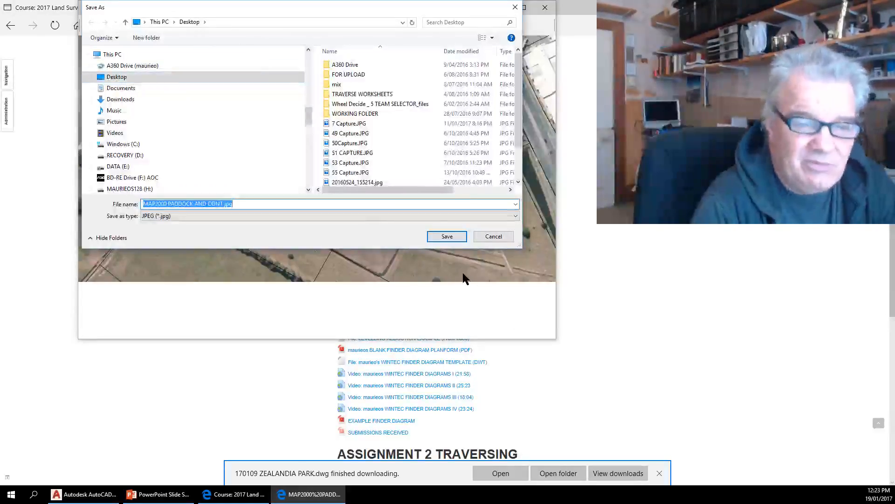
click(446, 236)
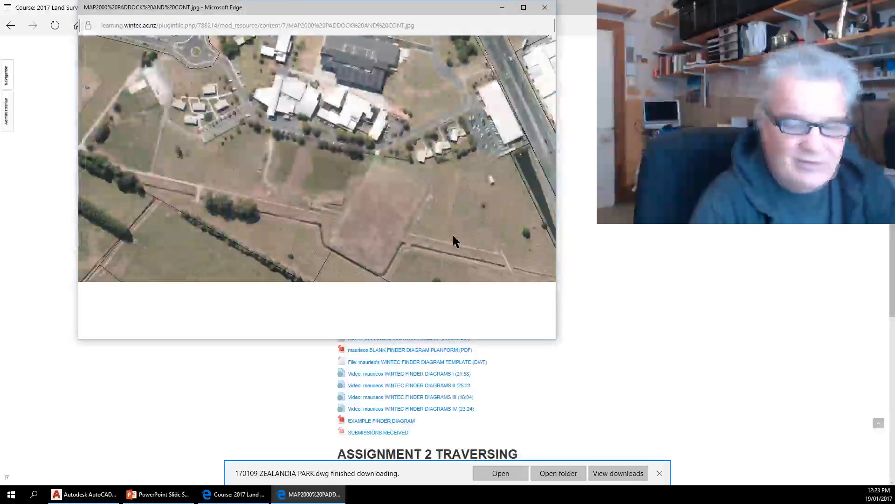
click(546, 8)
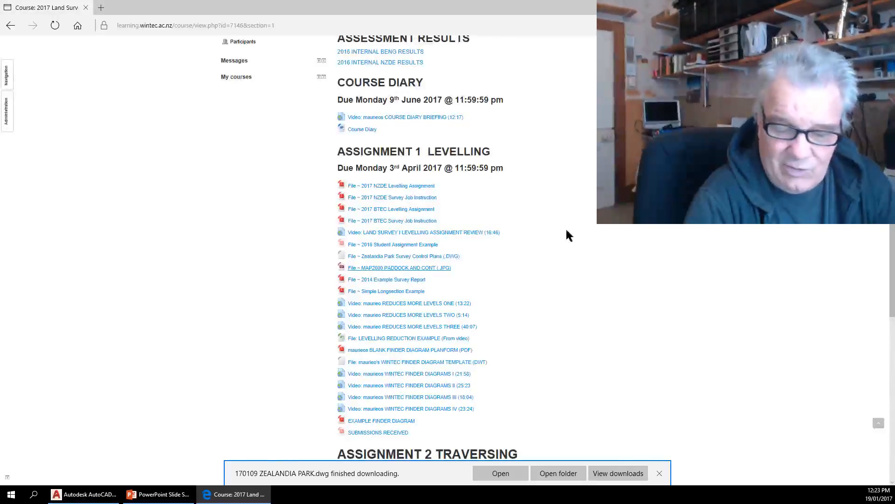
click(660, 473)
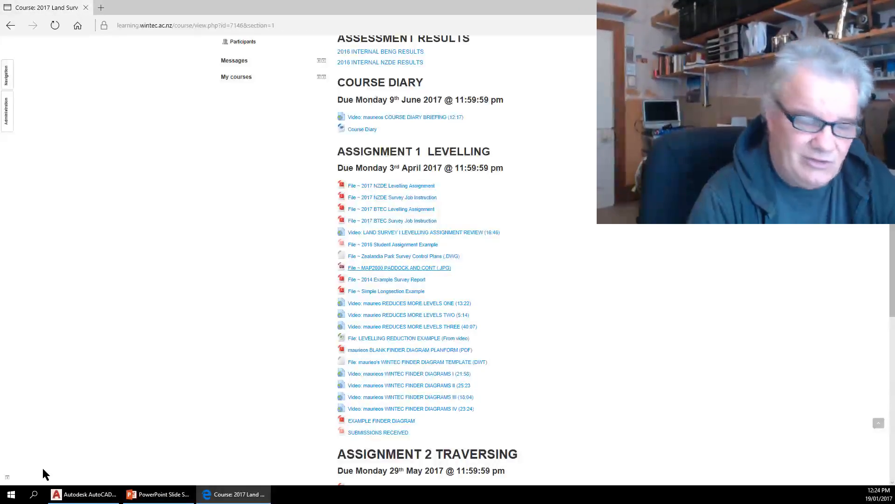
- Switch to AutoCAD and open 170109 ZEALANDIA PARK.dwg from the Desktop, continuing despite its non-Autodesk origin
click(83, 495)
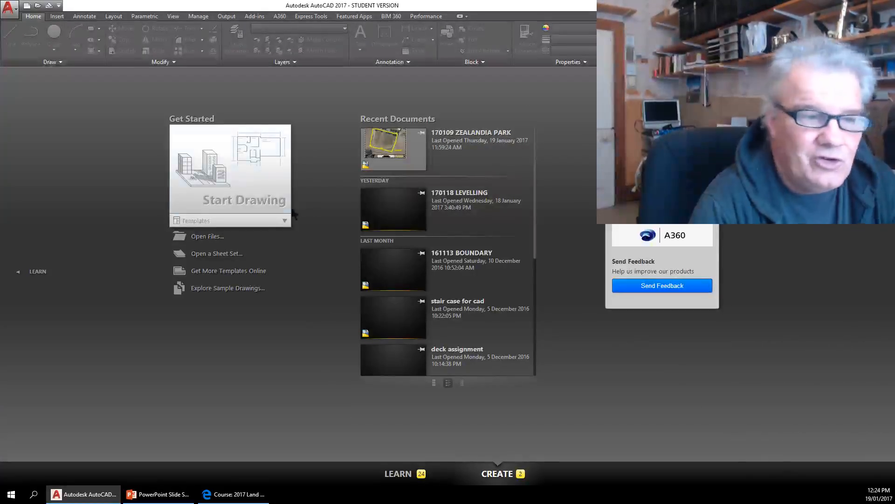
click(14, 9)
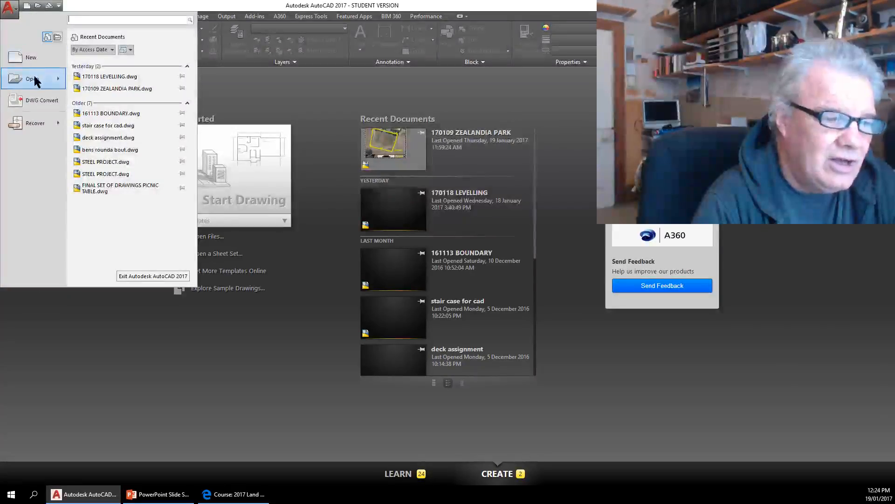
mouse_move(34, 83)
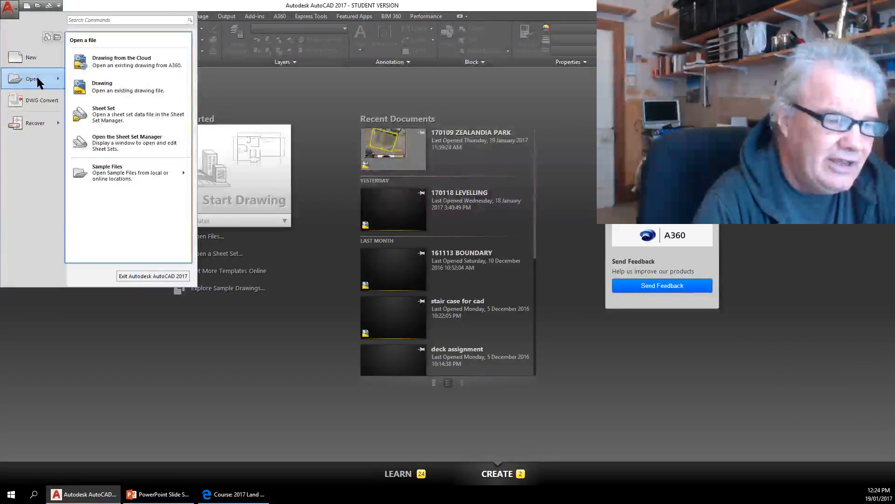
click(99, 85)
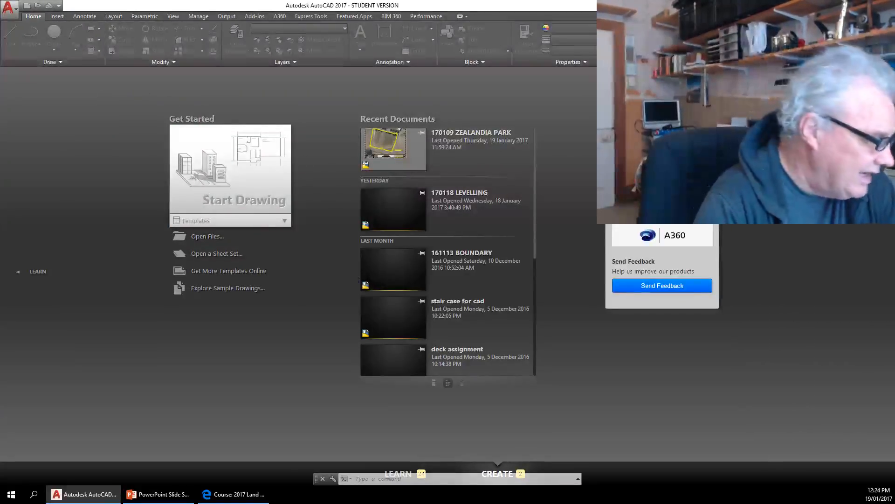
drag(0, 276, 377, 130)
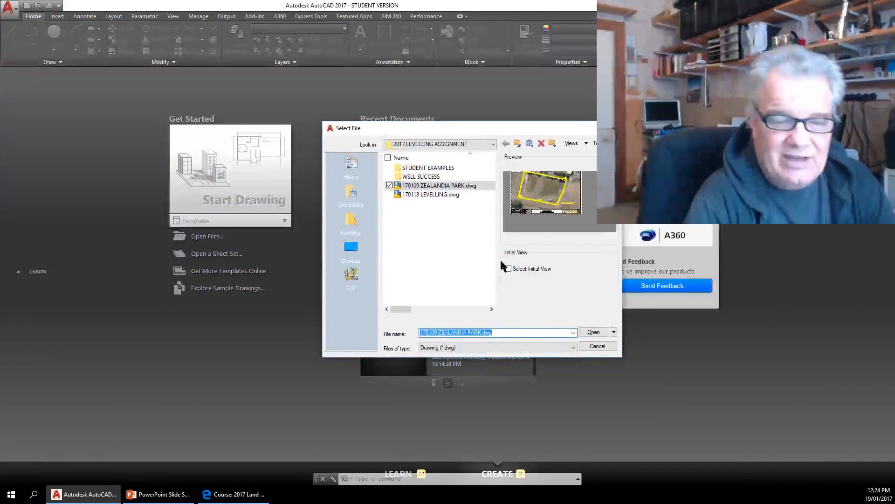
click(493, 145)
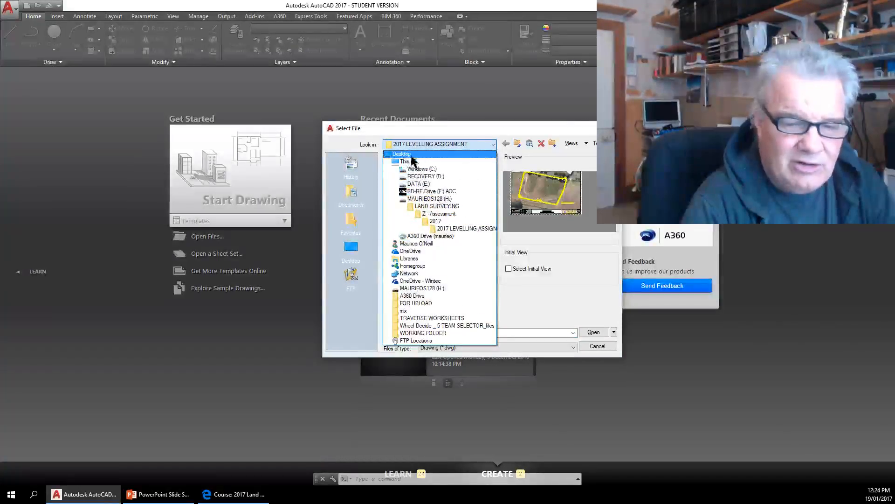
click(407, 155)
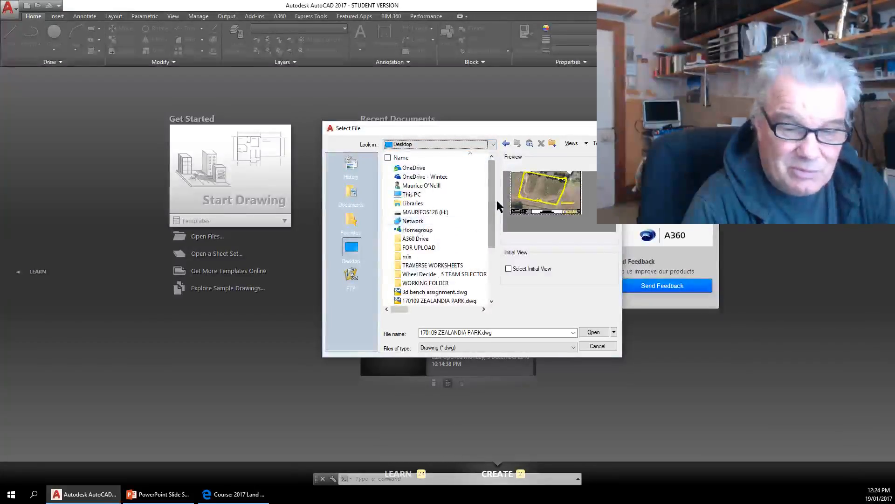
scroll(494, 216, down, 1)
scroll(496, 216, down, 3)
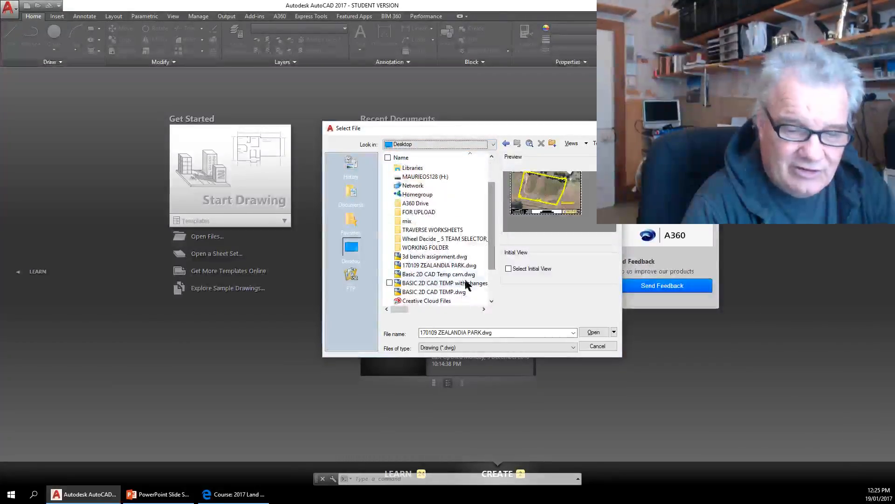
double_click(446, 264)
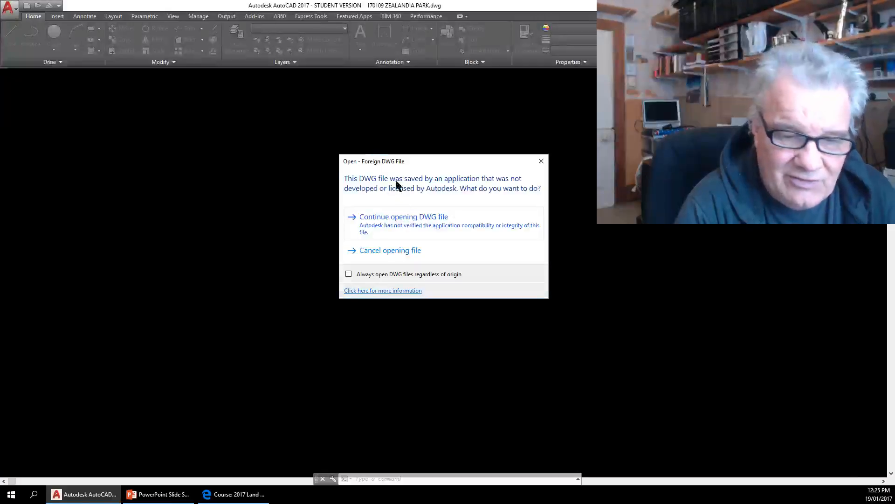
click(407, 214)
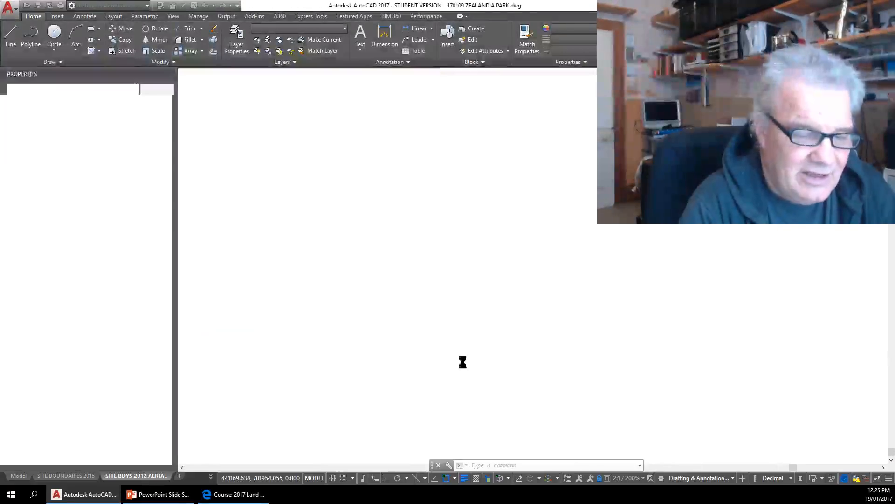
- Switch the drawing from the aerial site photograph sheet to the SURVEY CONTROL layout
scroll(410, 275, down, 5)
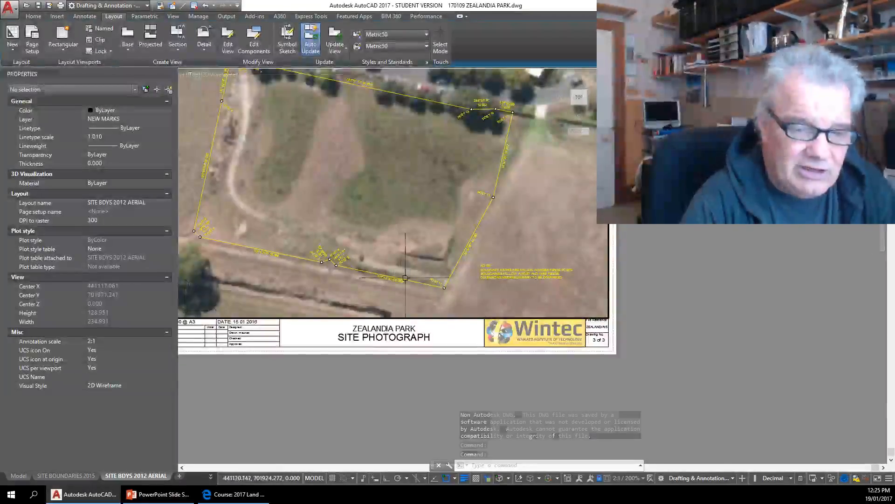
middle_drag(410, 275, 566, 275)
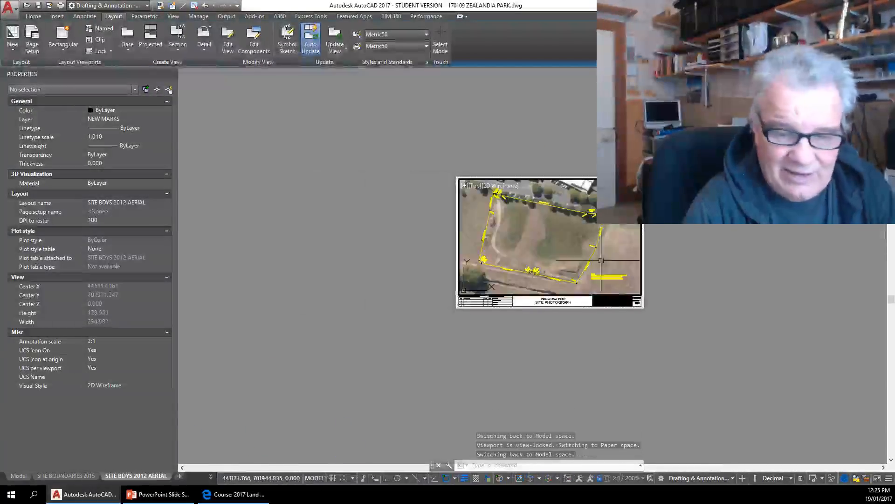
scroll(565, 242, up, 4)
scroll(564, 242, down, 2)
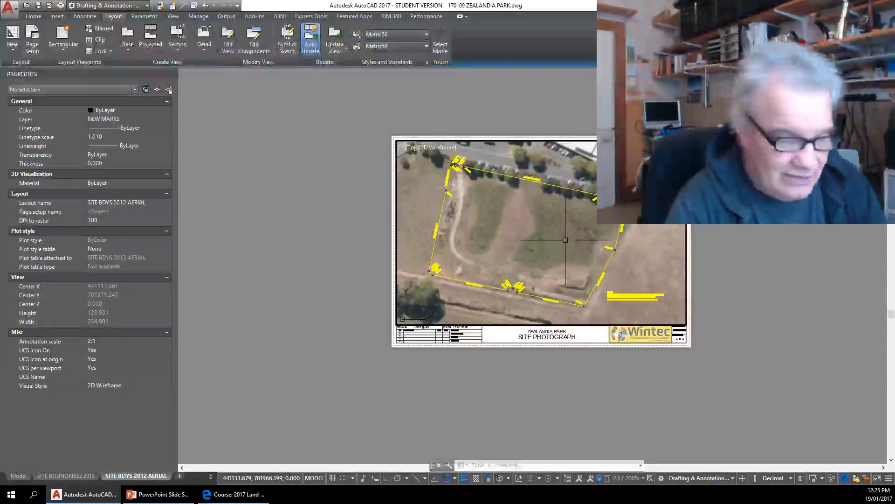
click(211, 476)
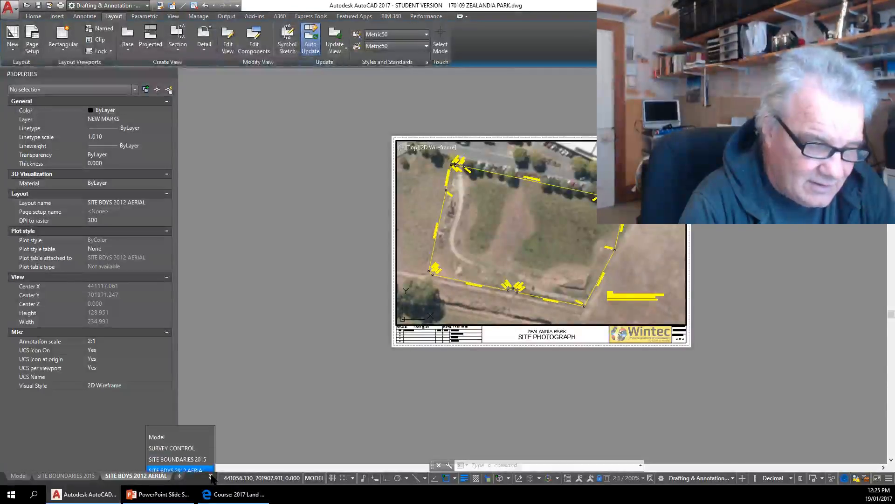
click(180, 443)
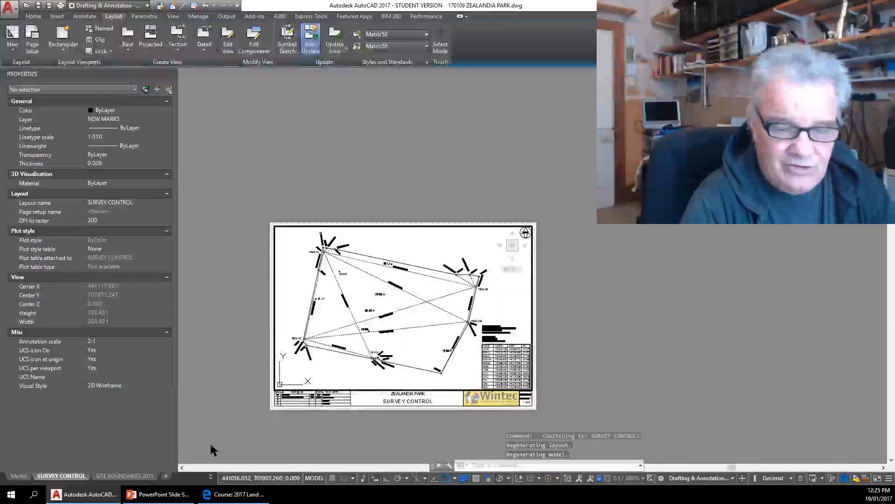
scroll(420, 327, up, 5)
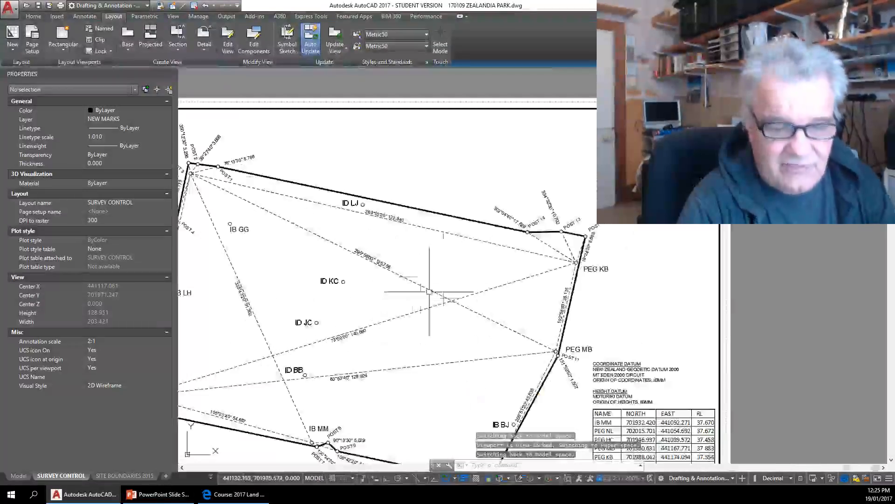
scroll(422, 373, down, 4)
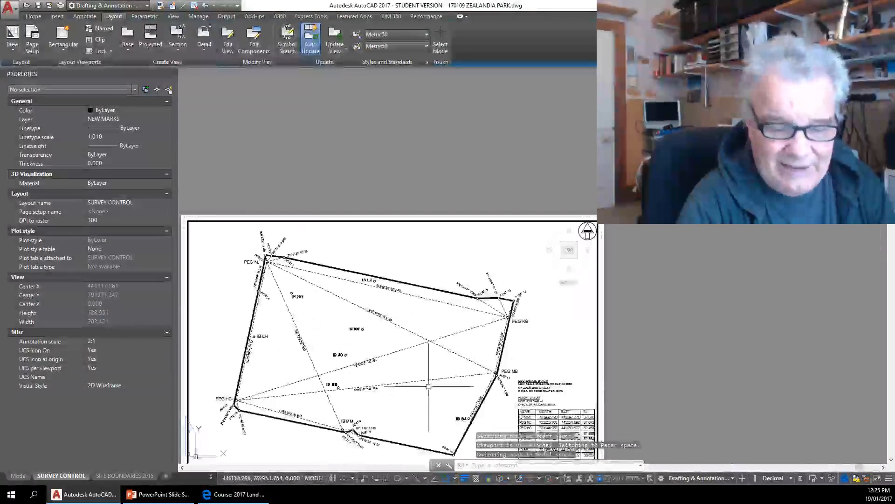
middle_drag(426, 373, 540, 228)
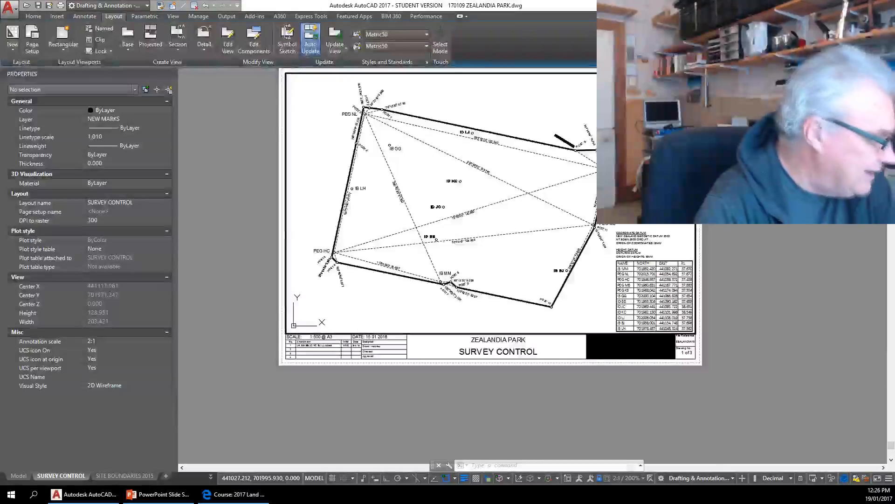
- Examine the annotated peg location map in the 2016 student example PDF in Adobe Acrobat at full-screen size, and move the PDF away
mouse_move(0, 76)
mouse_down()
mouse_move(360, 76)
mouse_move(160, 4)
mouse_move(178, 11)
mouse_up()
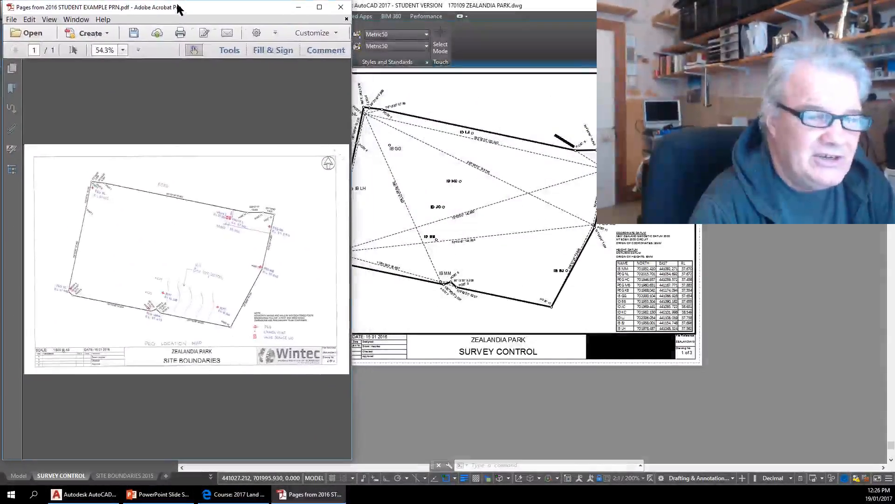
click(319, 8)
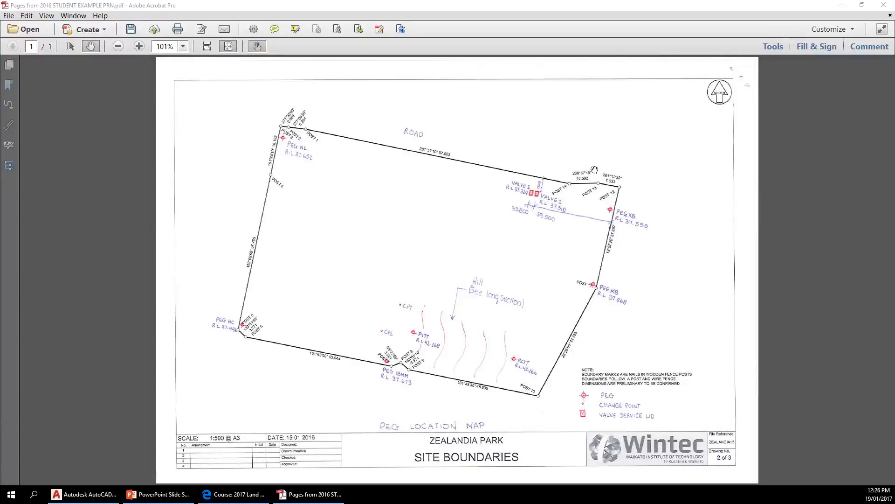
right_click(519, 209)
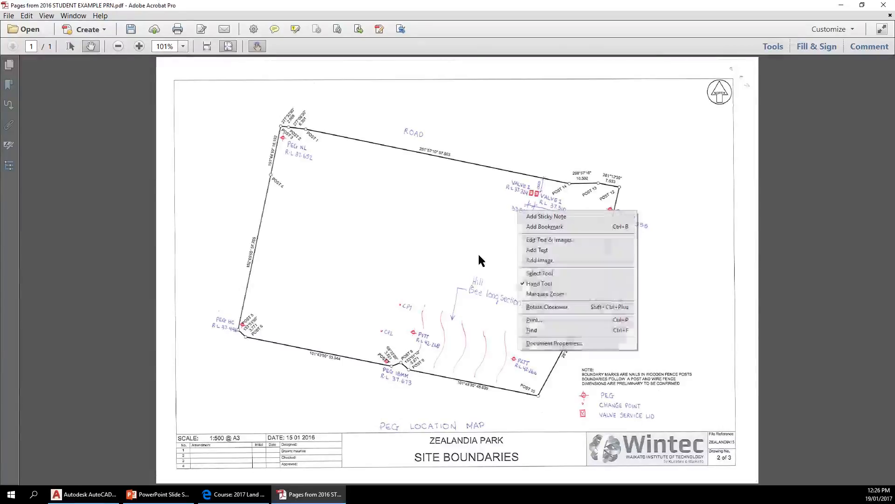
click(482, 229)
drag(474, 7, 1, 57)
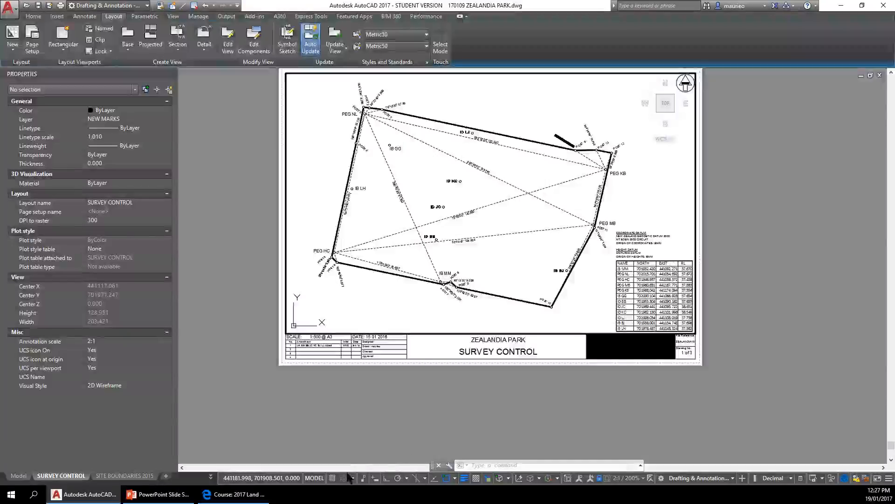
- Switch the SURVEY CONTROL layout from model space to paper space and cancel the stray selection window
click(314, 478)
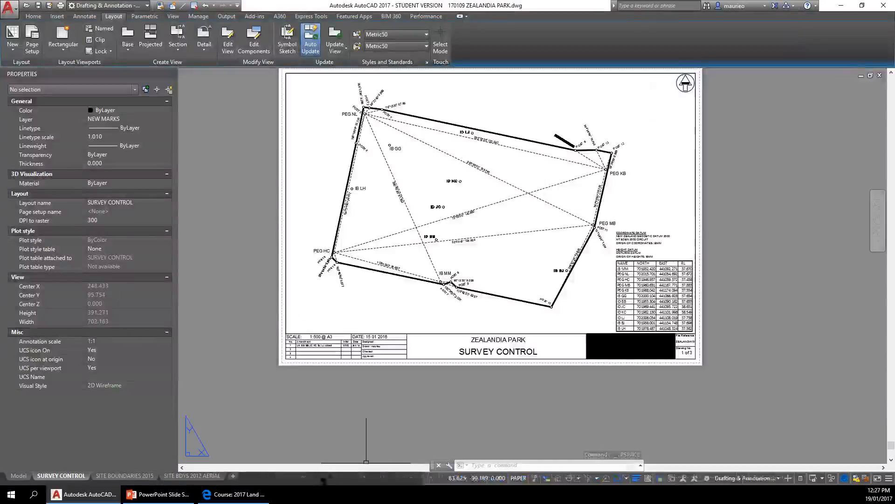
click(689, 256)
key(Escape)
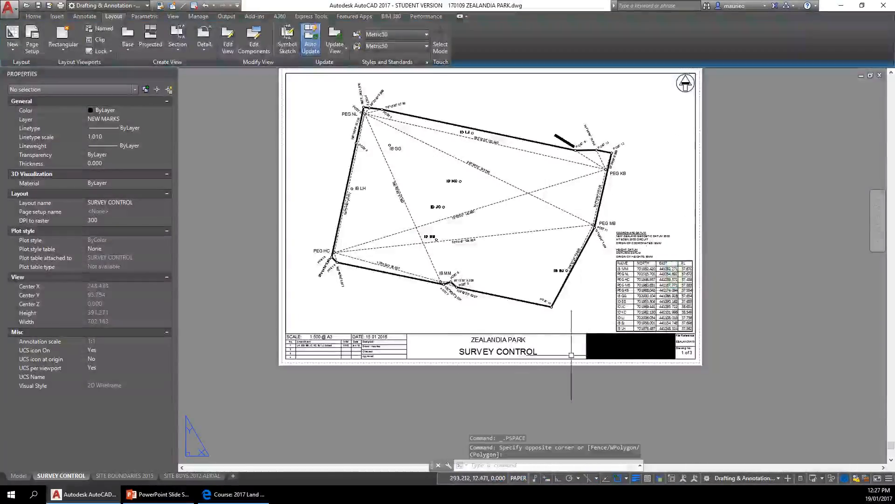
- Activate model space in the SURVEY CONTROL layout and delete the embedded coordinate table below the datum notes
click(519, 478)
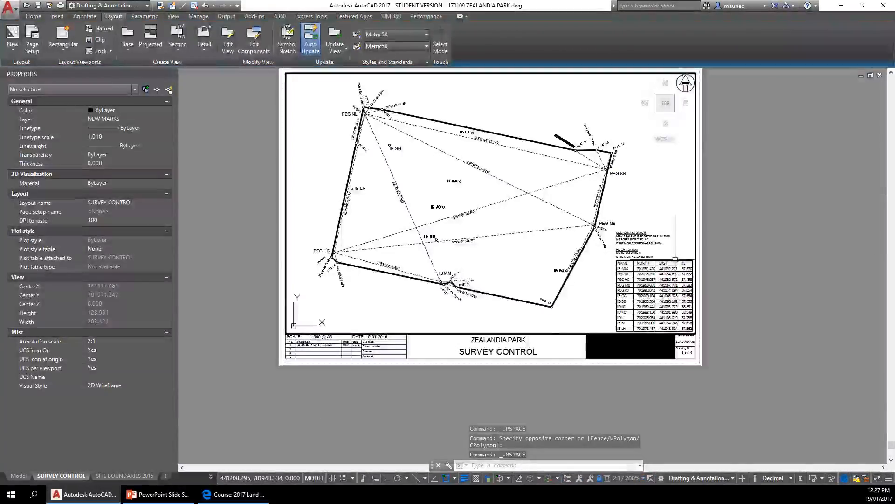
click(676, 267)
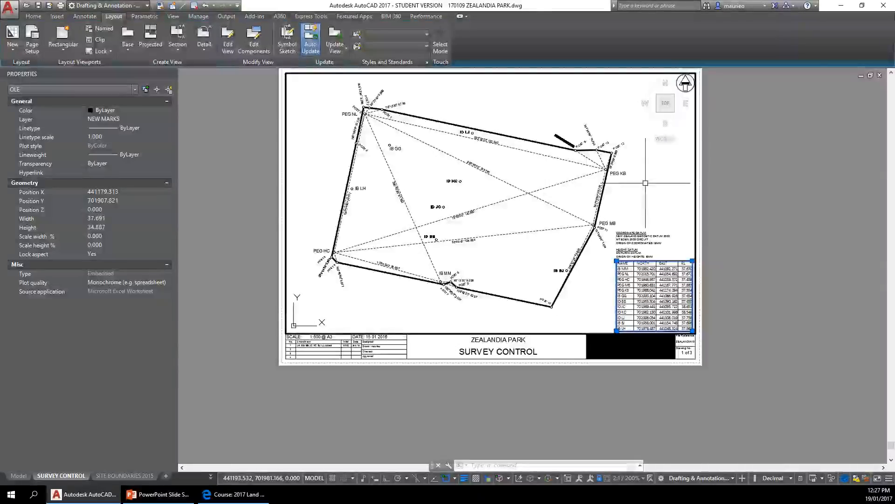
key(Delete)
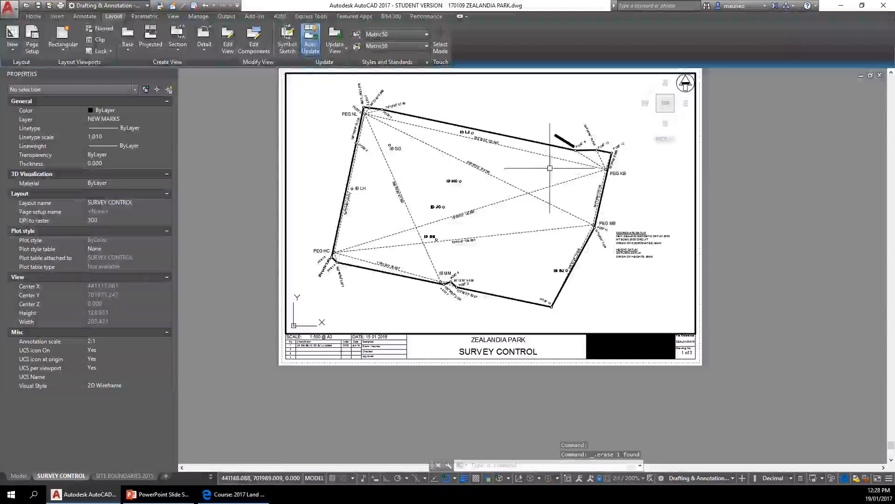
- Show the properties of the dashed line between PEG NL and PEG MB and isolate its TSS CONTROL layer
scroll(406, 171, up, 2)
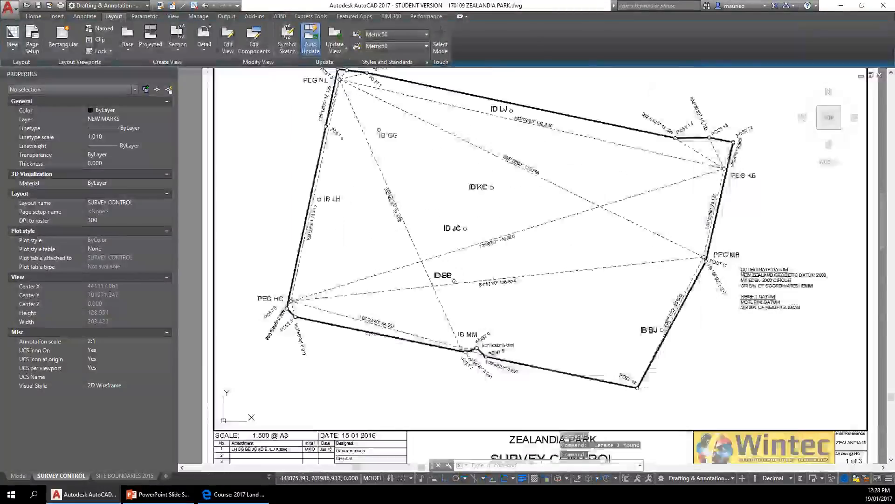
scroll(406, 171, down, 1)
middle_drag(407, 171, 366, 181)
double_click(367, 180)
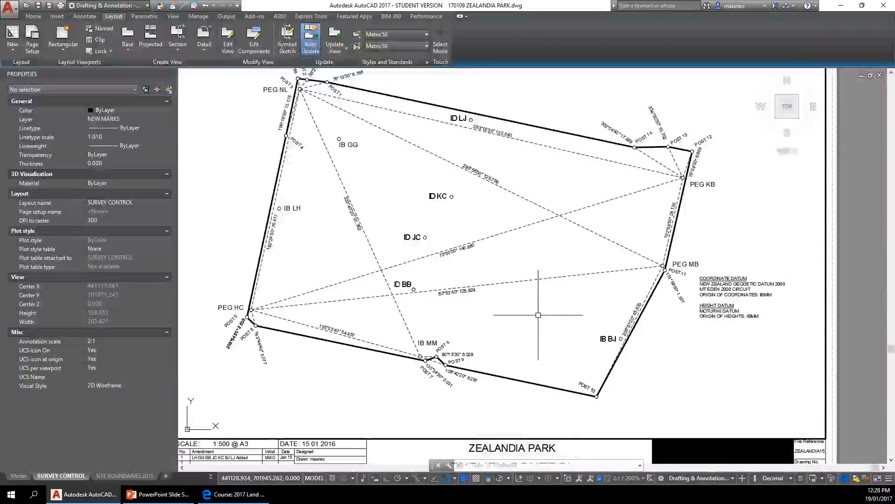
click(527, 197)
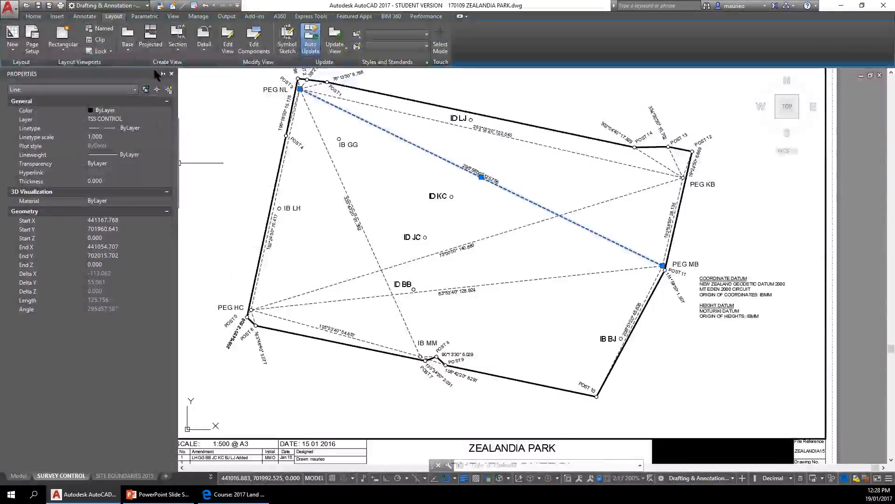
click(172, 74)
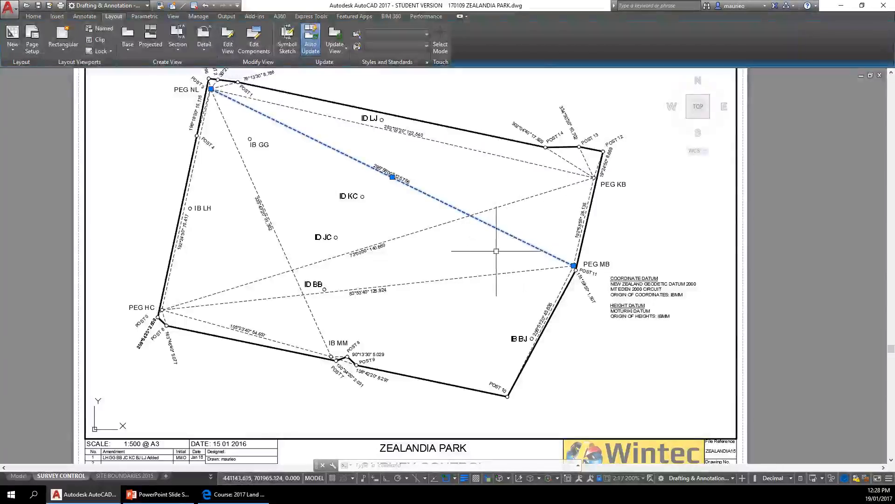
right_click(471, 244)
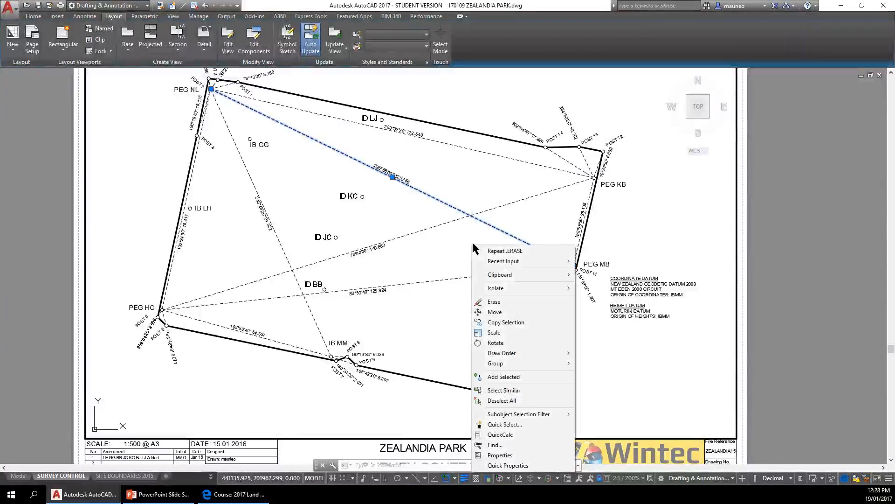
click(500, 455)
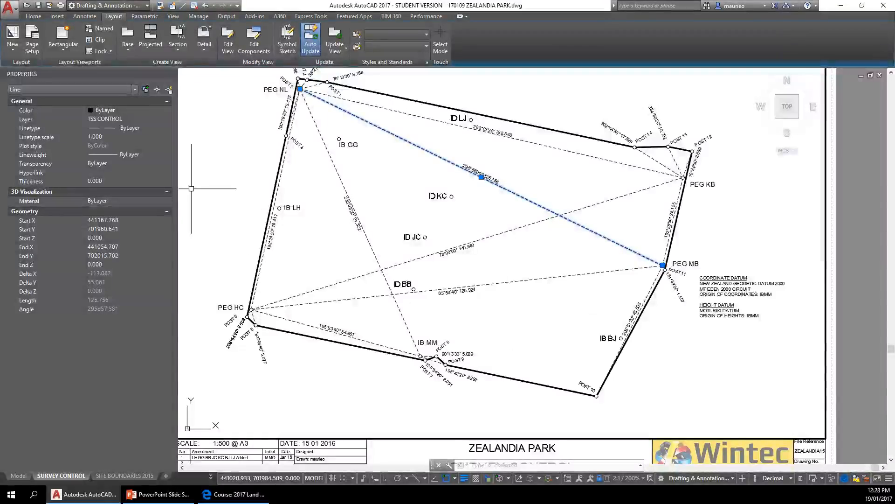
click(34, 18)
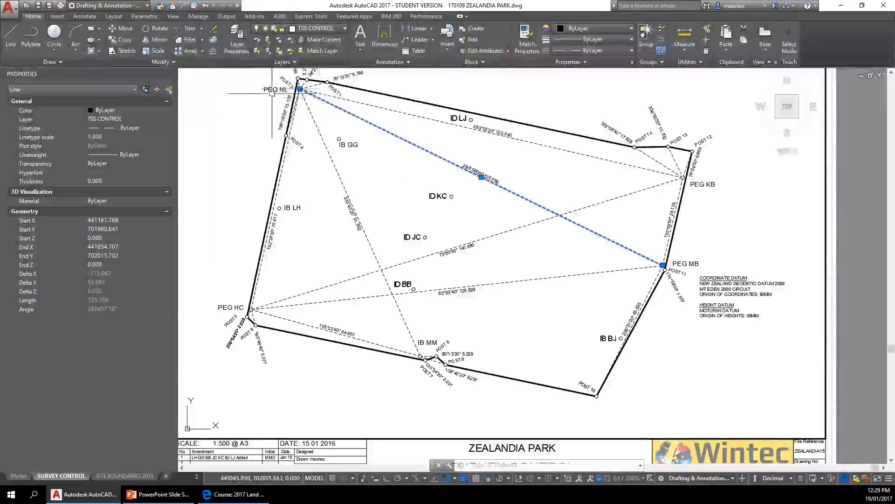
click(269, 40)
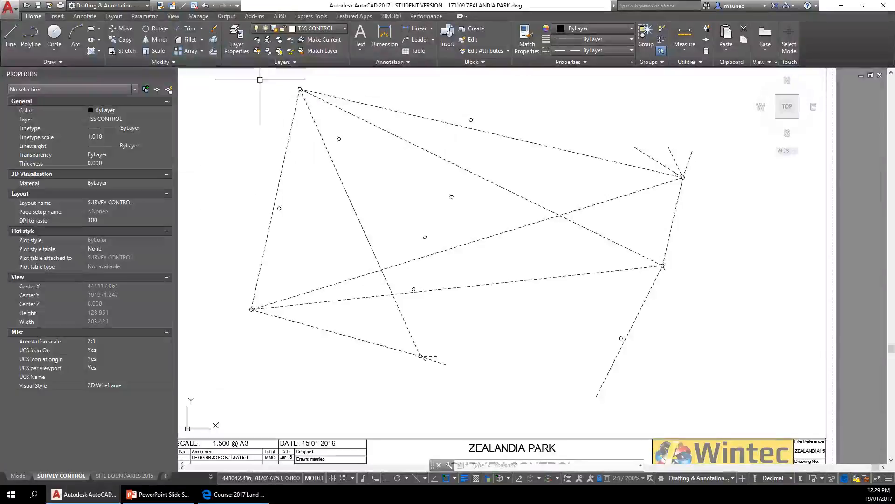
- Create a new layer named TSS CONTROL LINES that is frozen in all viewports
click(238, 41)
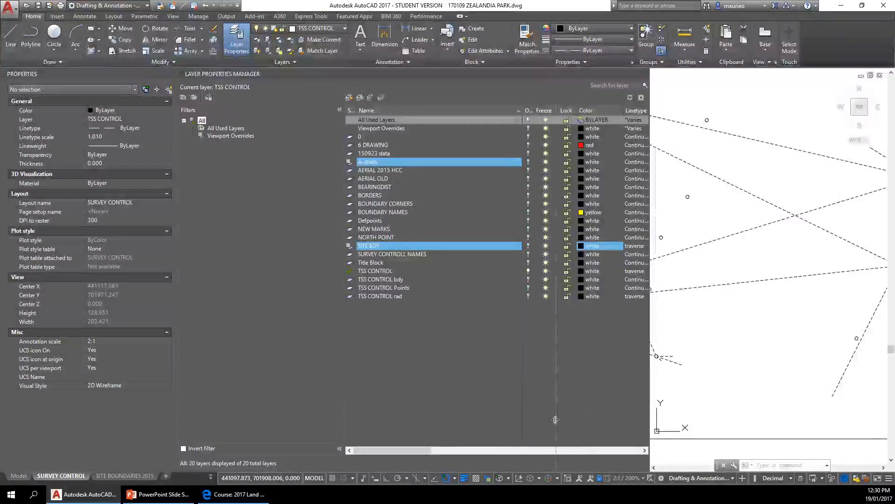
drag(649, 459, 543, 422)
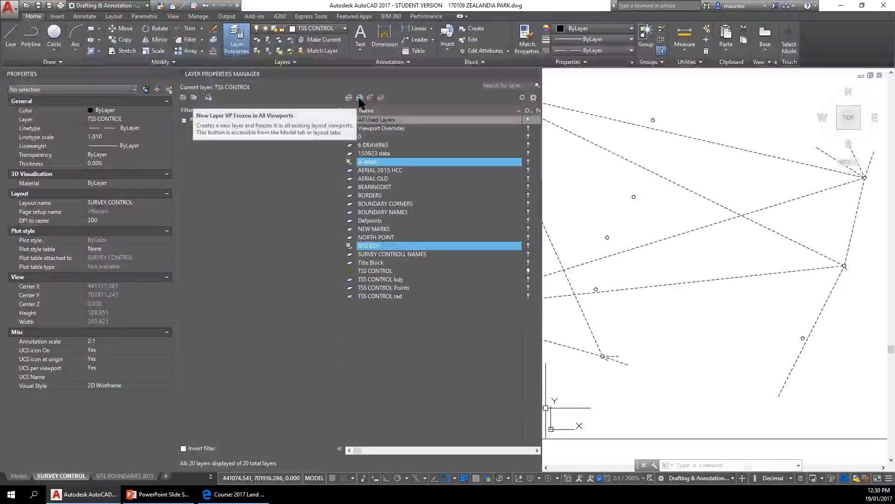
click(360, 99)
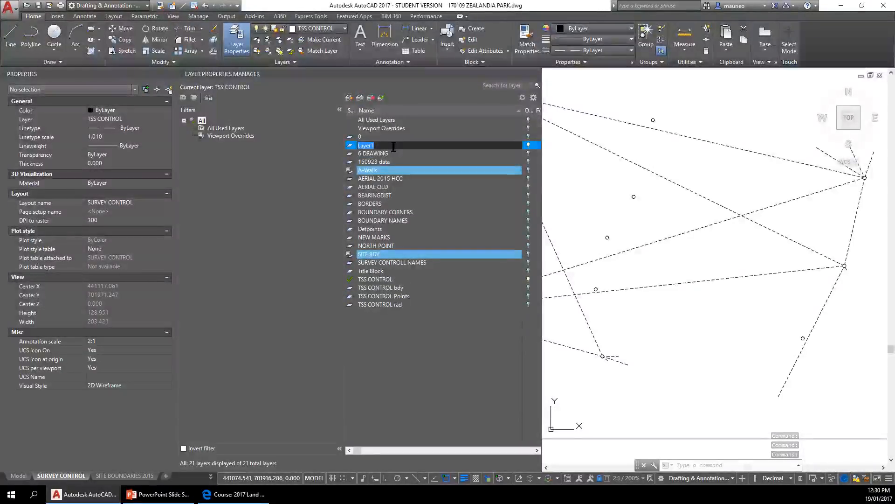
text(TSS)
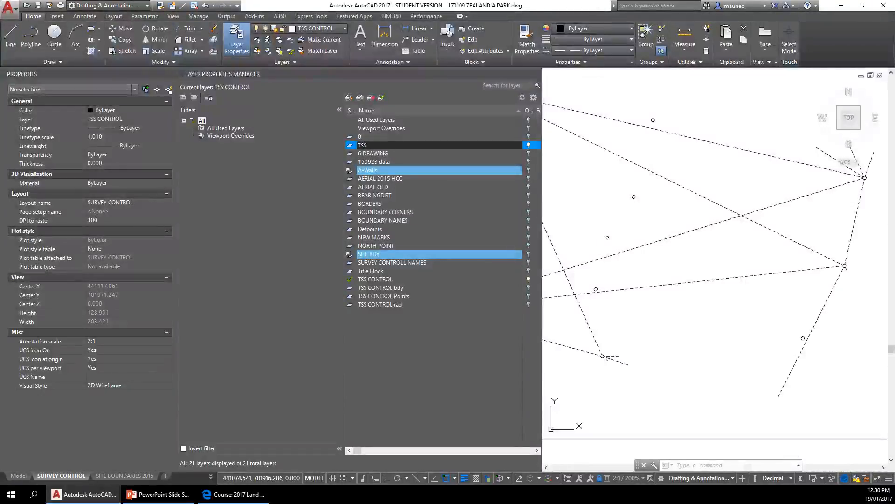
text( CONTROL L)
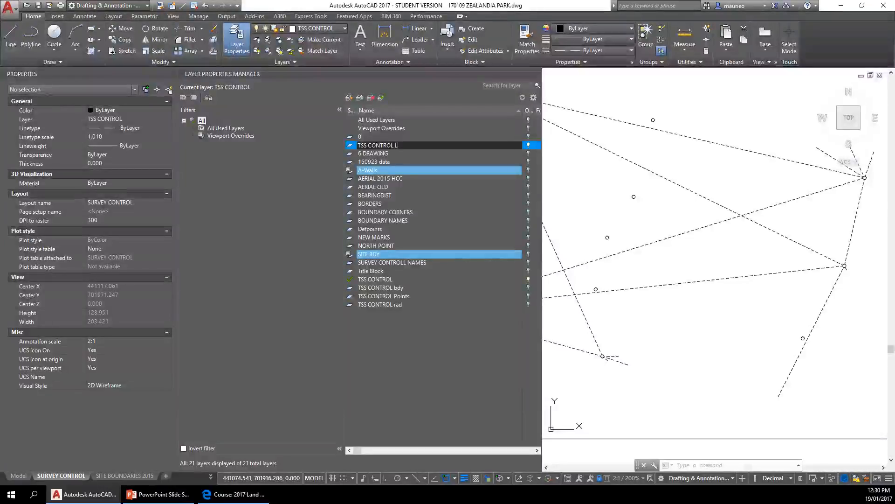
text(INES)
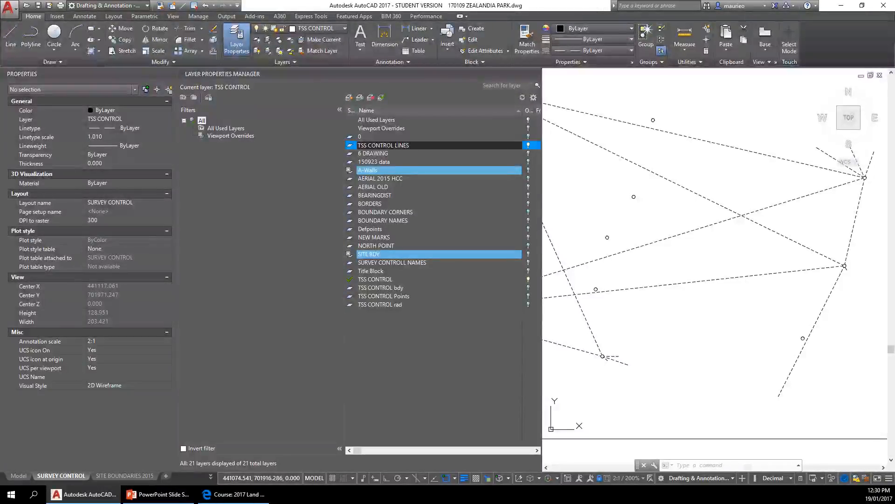
key(Return)
- Make TSS CONTROL LINES the current layer and close the layer manager
click(463, 193)
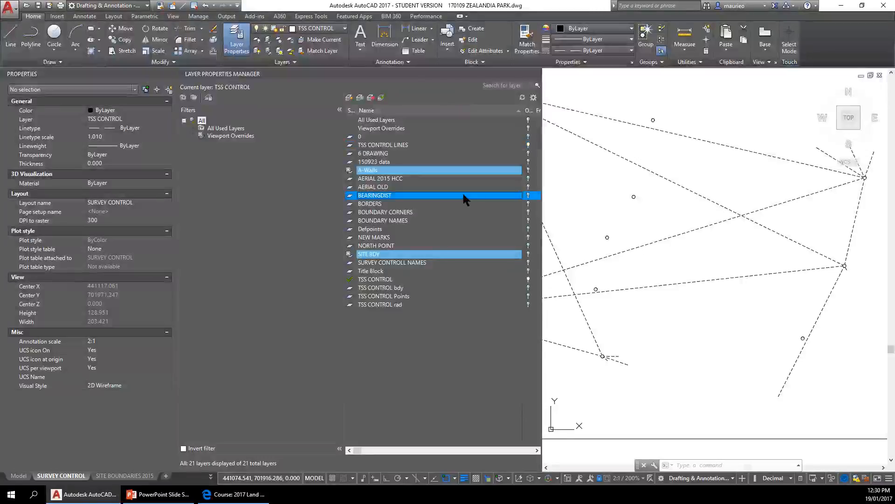
click(399, 146)
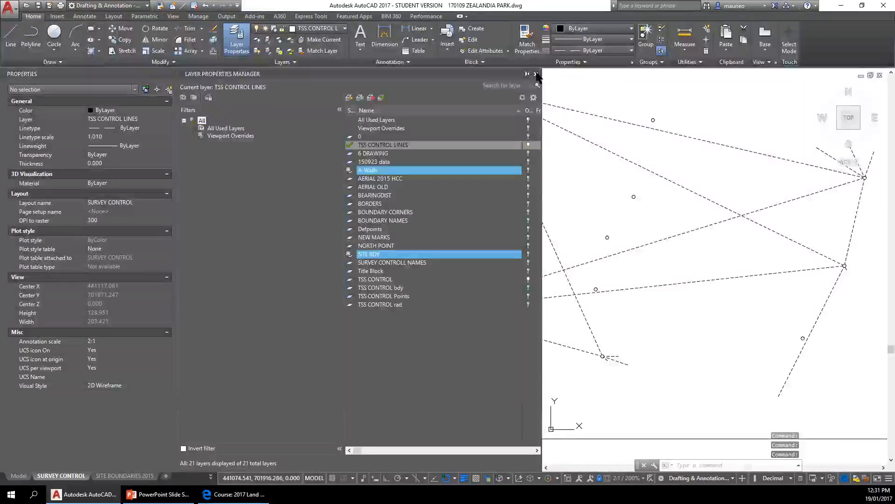
click(536, 74)
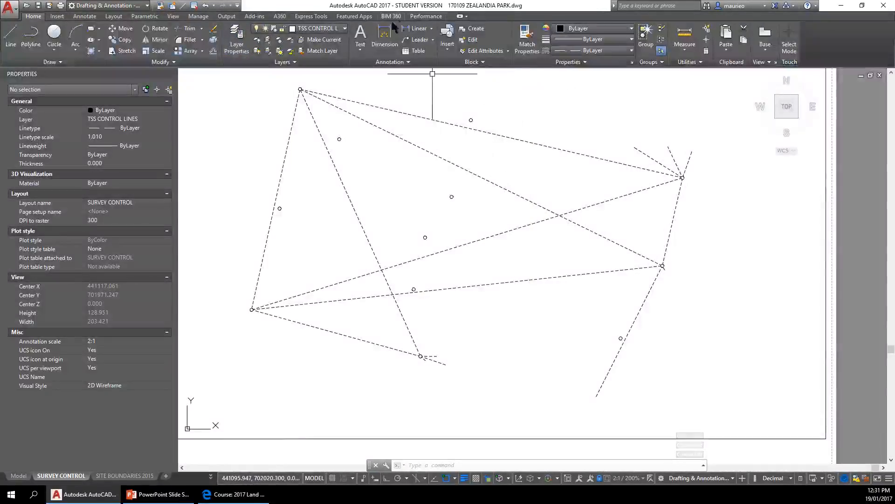
- Check the viewport freeze state of the TSS CONTROL LINES layer in the layer list
click(344, 29)
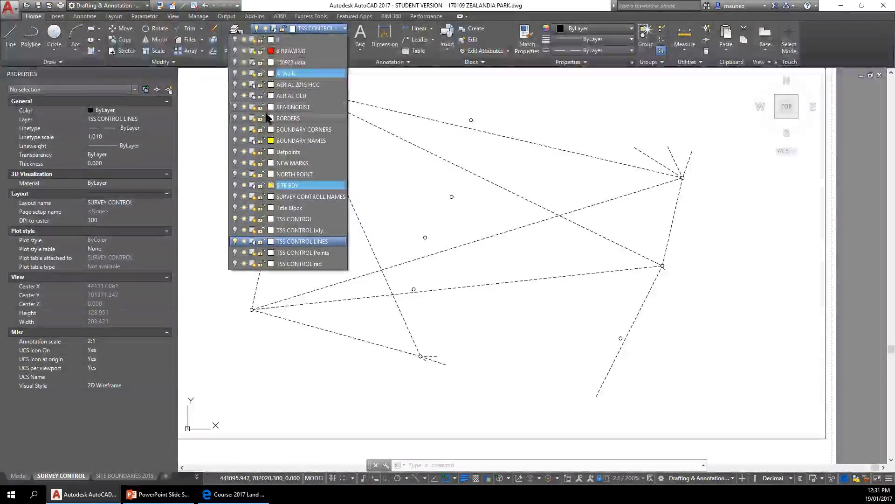
click(252, 241)
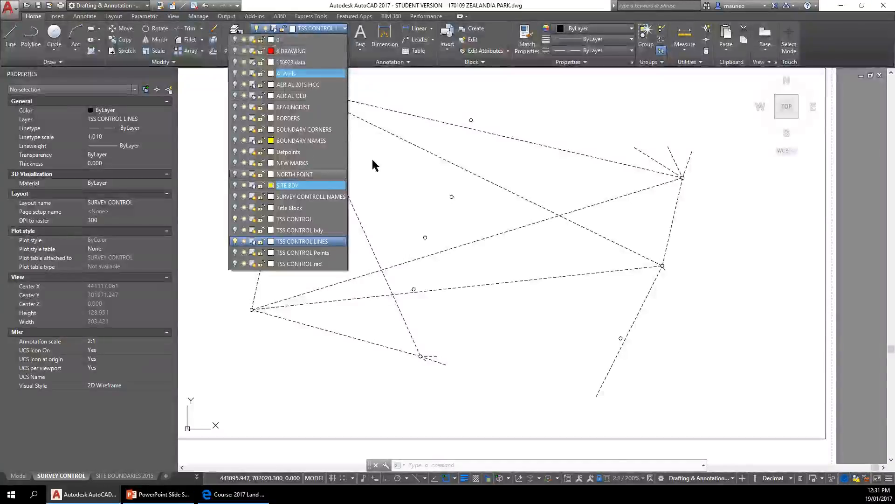
click(397, 172)
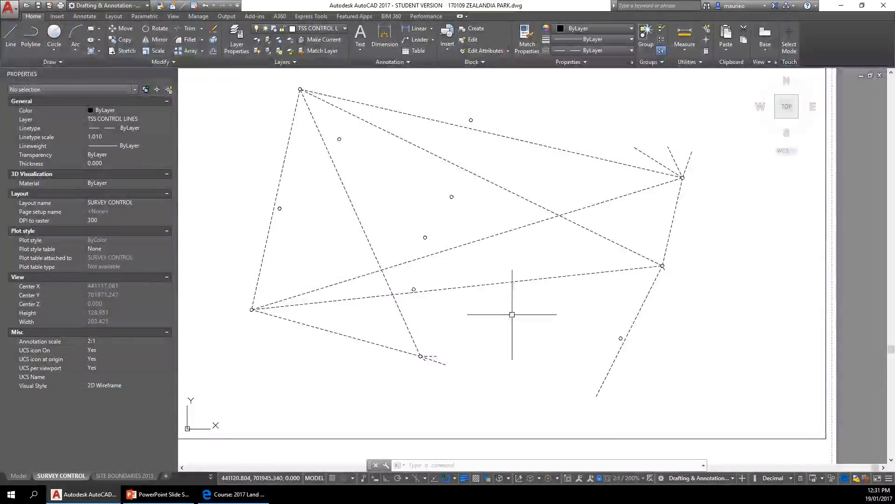
- Move the long dashed control lines and the short radiating lines, without the peg circles, to the TSS CONTROL LINES layer
click(415, 89)
click(389, 142)
click(360, 185)
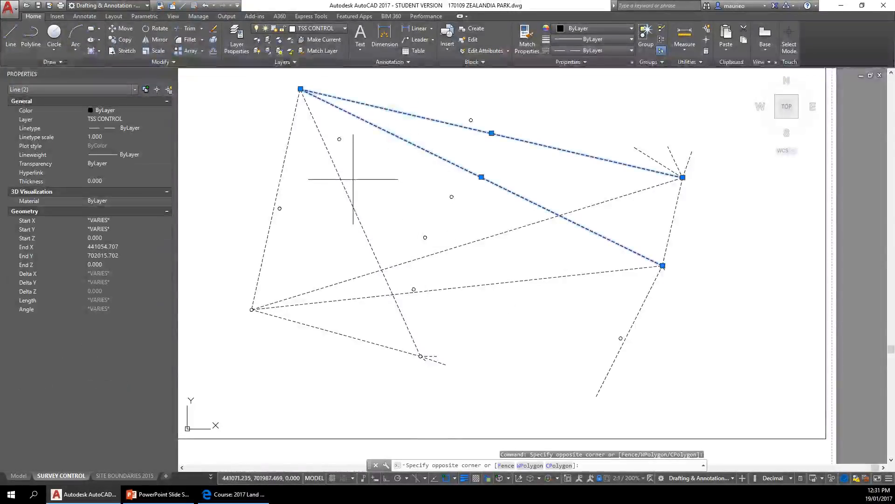
click(330, 193)
click(293, 160)
click(263, 162)
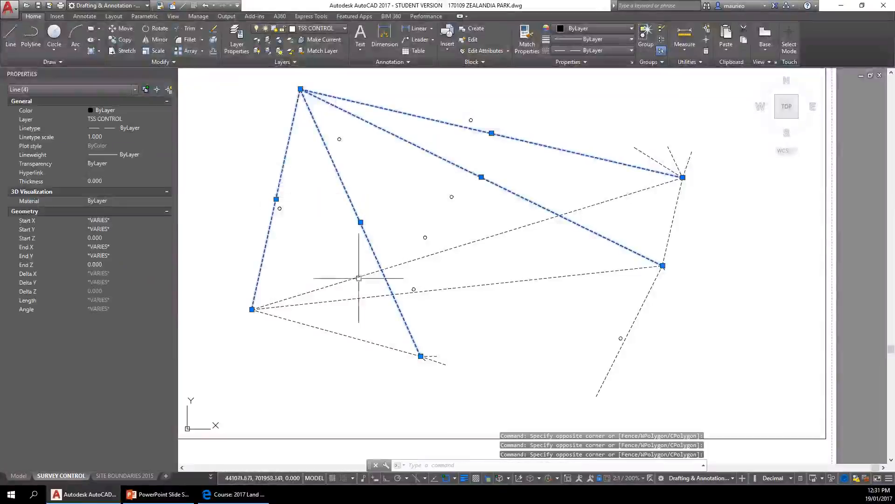
click(325, 267)
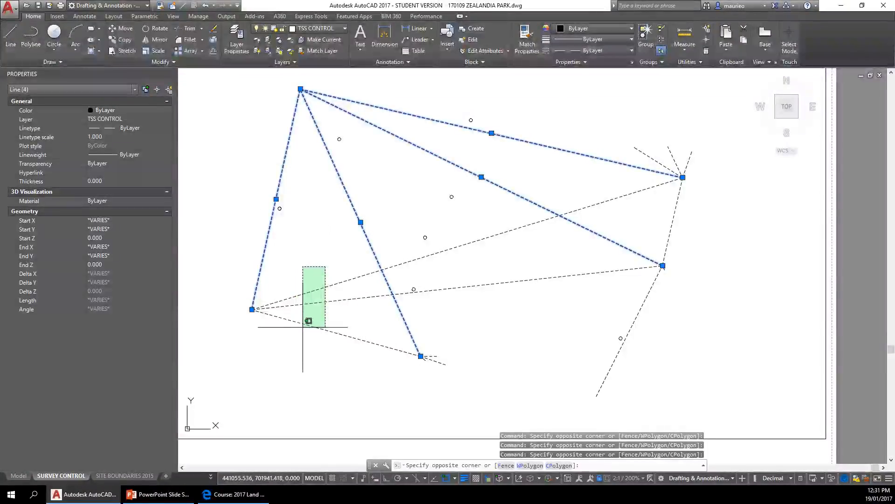
click(311, 269)
mouse_move(336, 262)
mouse_down()
mouse_move(325, 348)
mouse_move(294, 331)
mouse_move(288, 285)
mouse_up()
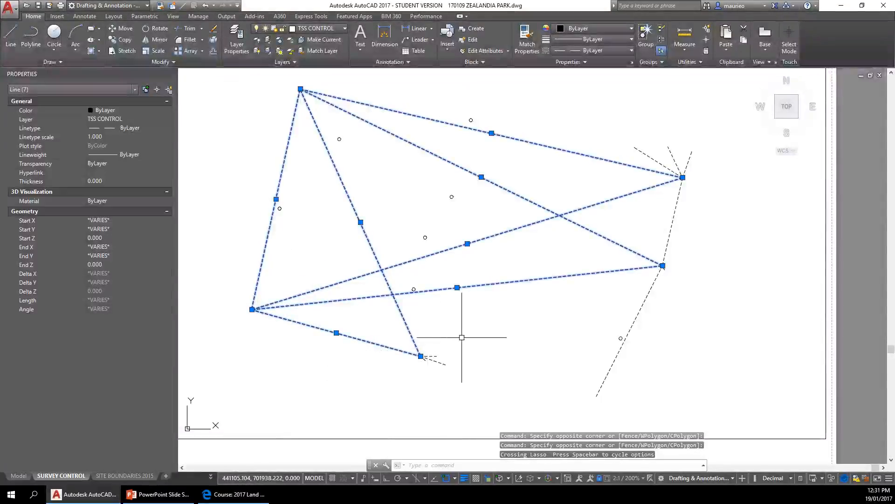
mouse_move(426, 347)
mouse_down()
mouse_move(457, 380)
mouse_move(476, 359)
mouse_move(440, 376)
mouse_move(428, 358)
mouse_up()
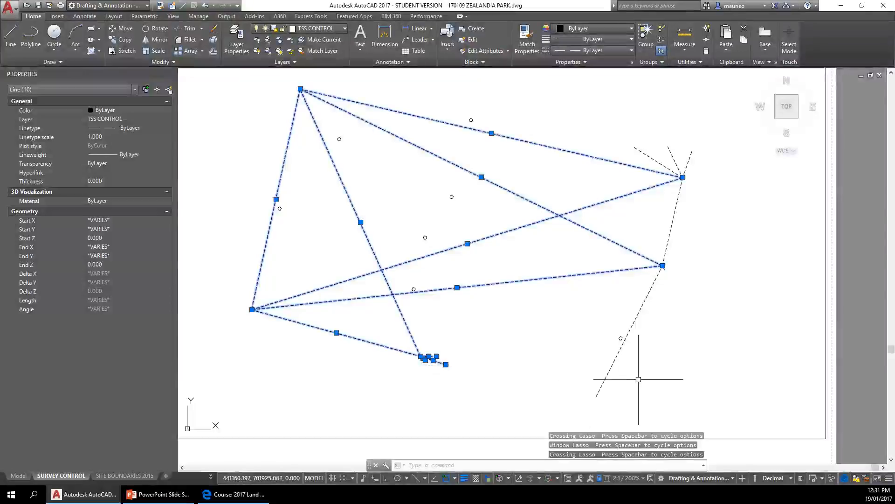
click(625, 361)
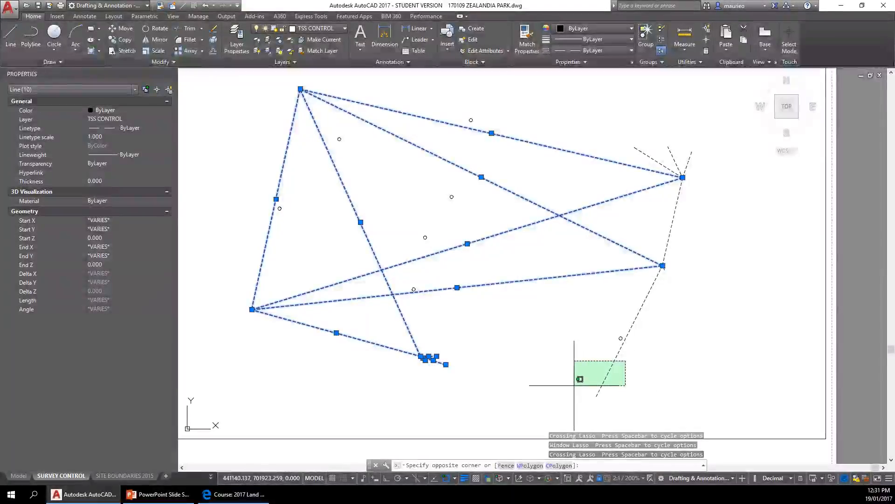
click(580, 379)
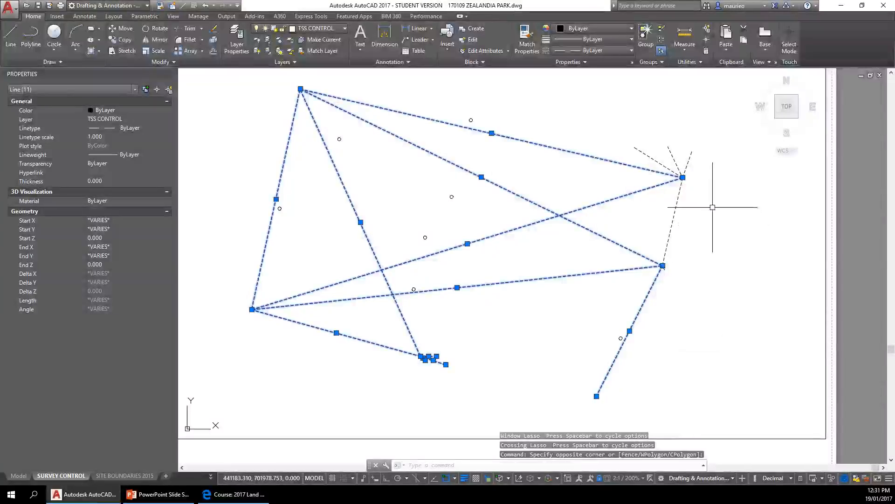
mouse_move(713, 207)
mouse_down()
mouse_move(662, 241)
mouse_move(658, 227)
mouse_up()
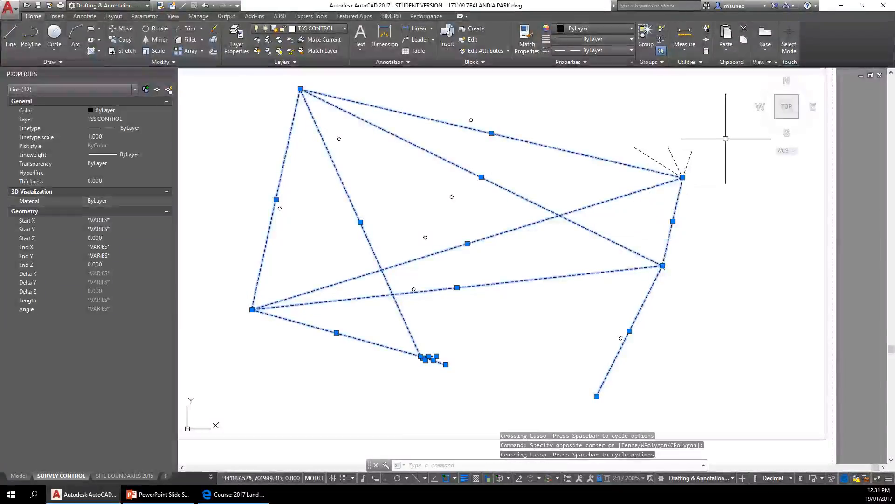
mouse_move(719, 121)
mouse_down()
mouse_move(624, 149)
mouse_move(622, 142)
mouse_up()
drag(708, 141, 652, 145)
drag(709, 159, 666, 161)
right_click(666, 162)
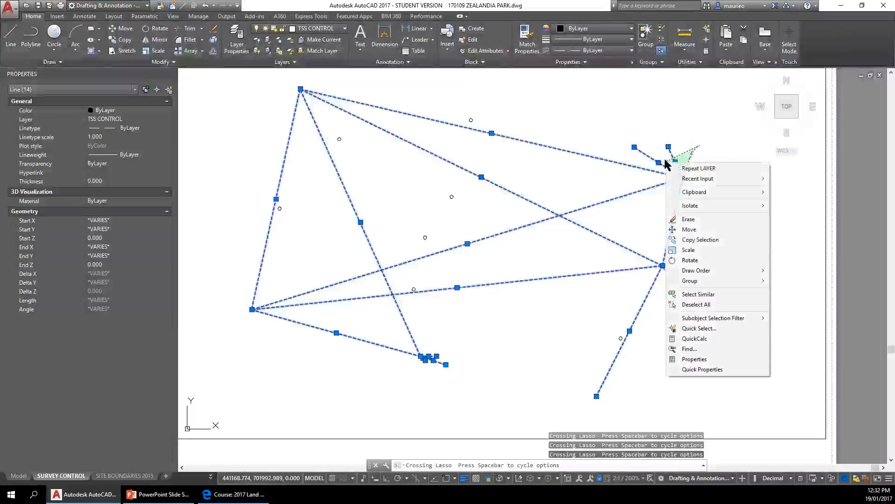
click(698, 141)
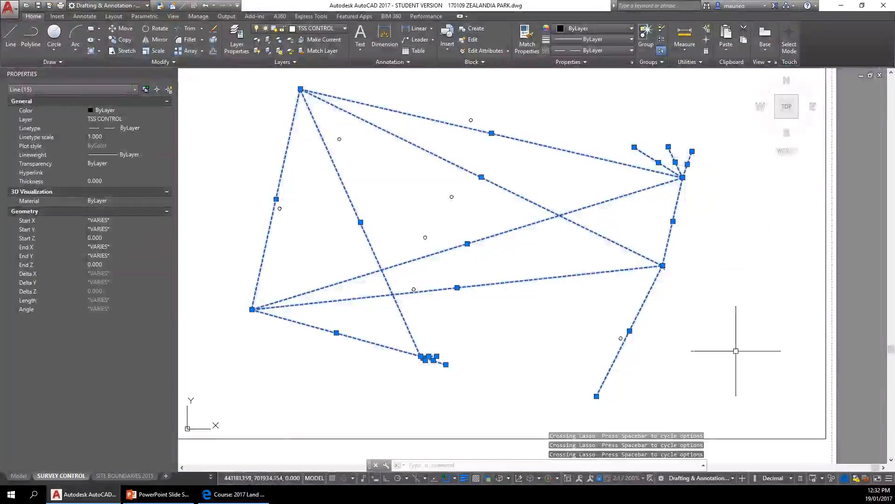
click(158, 118)
click(167, 119)
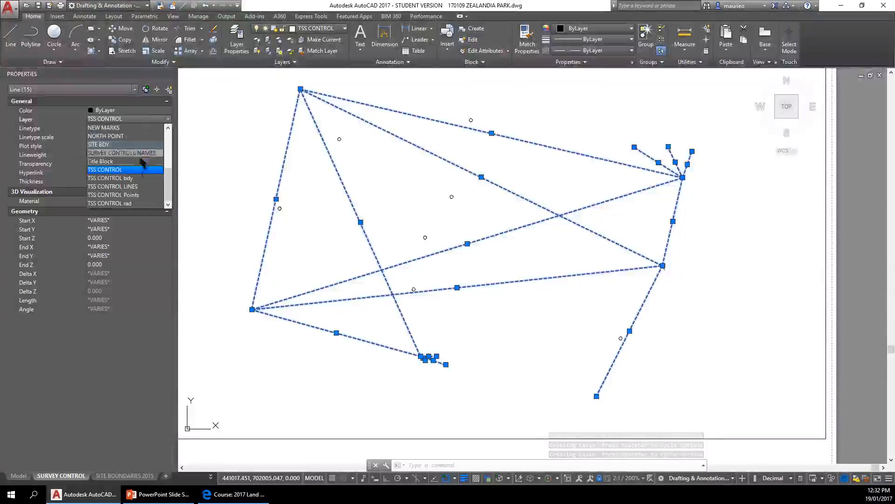
click(116, 186)
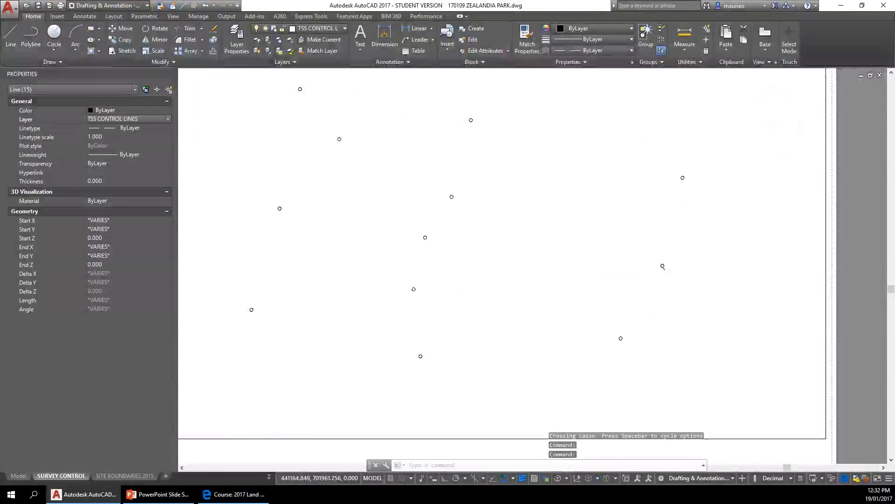
- Move the remaining short line beside the peg circle, without the circle, to the TSS CONTROL LINES layer
scroll(663, 266, up, 5)
click(693, 288)
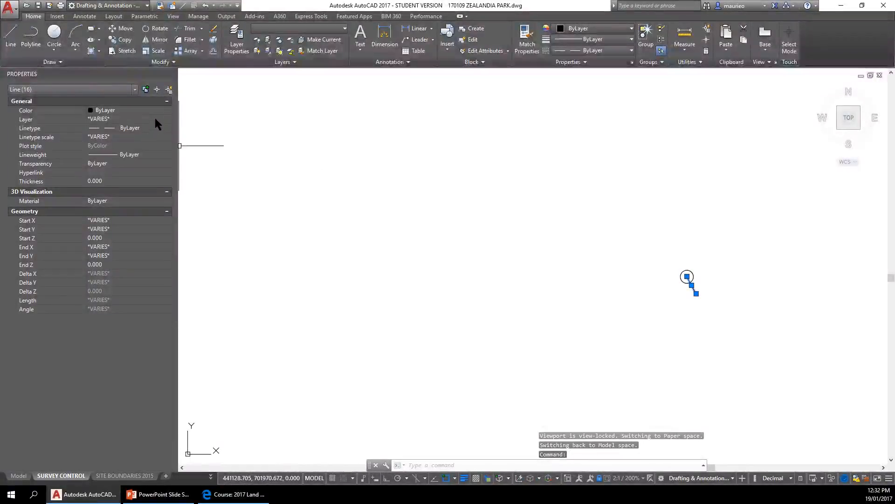
click(167, 119)
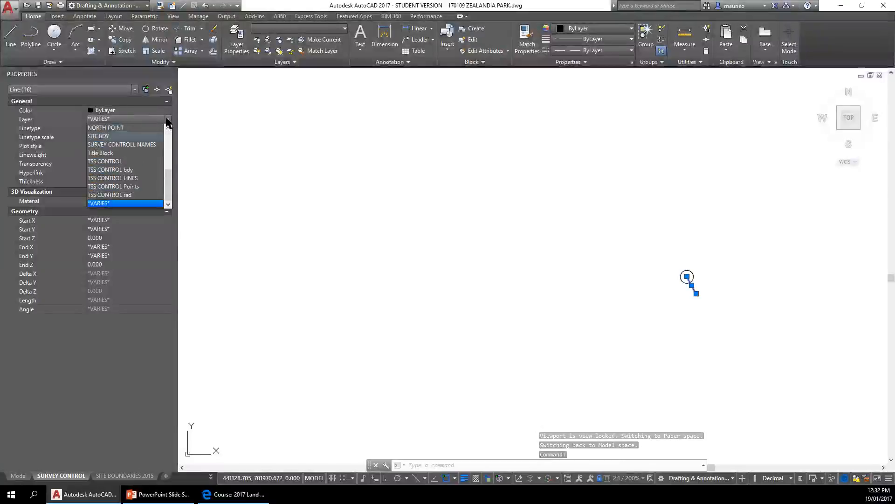
click(150, 178)
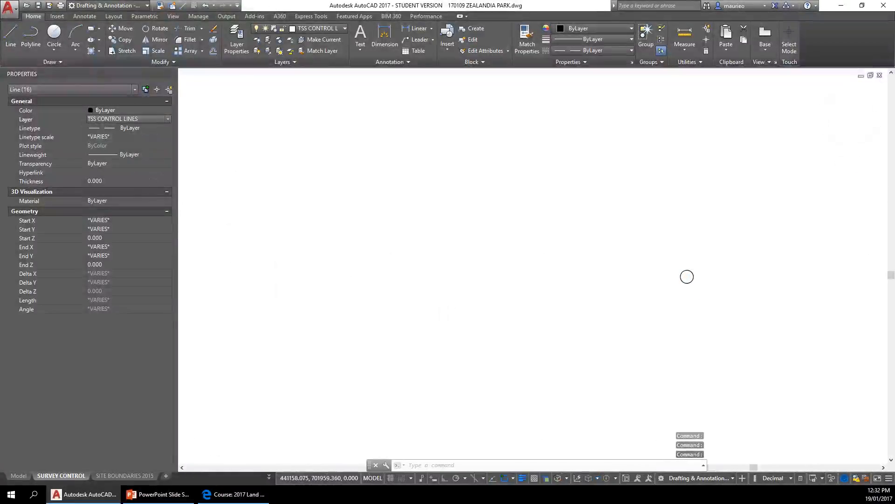
- Unisolate the layers to bring back the rest of the survey control sheet
scroll(554, 294, down, 5)
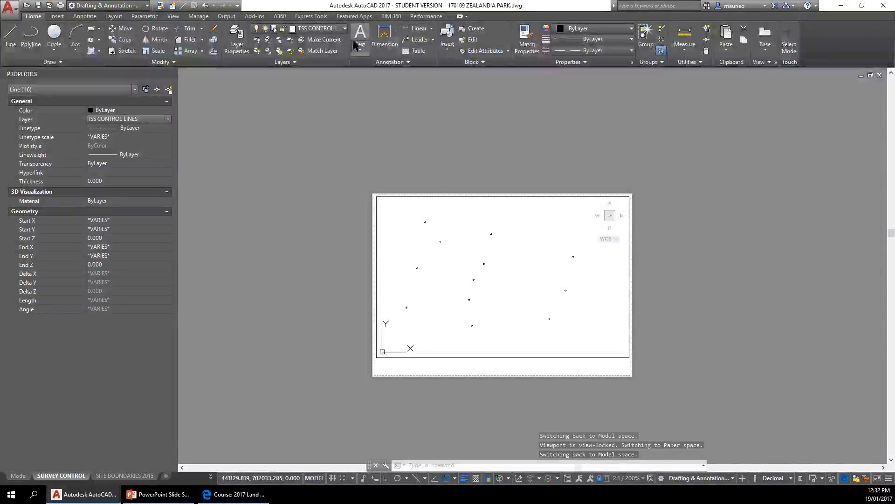
click(345, 29)
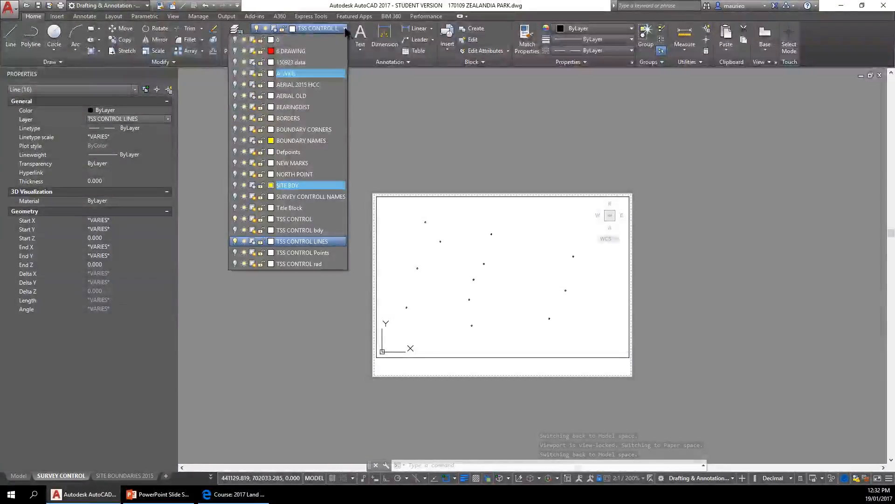
click(348, 27)
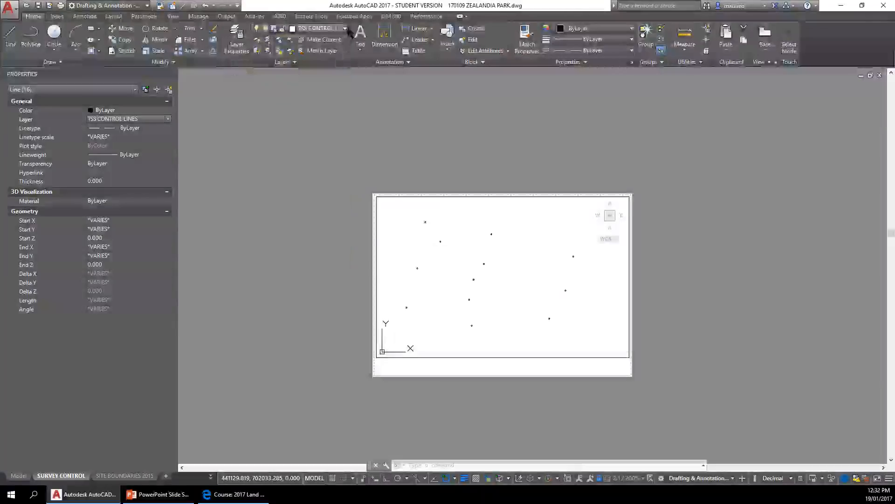
click(268, 52)
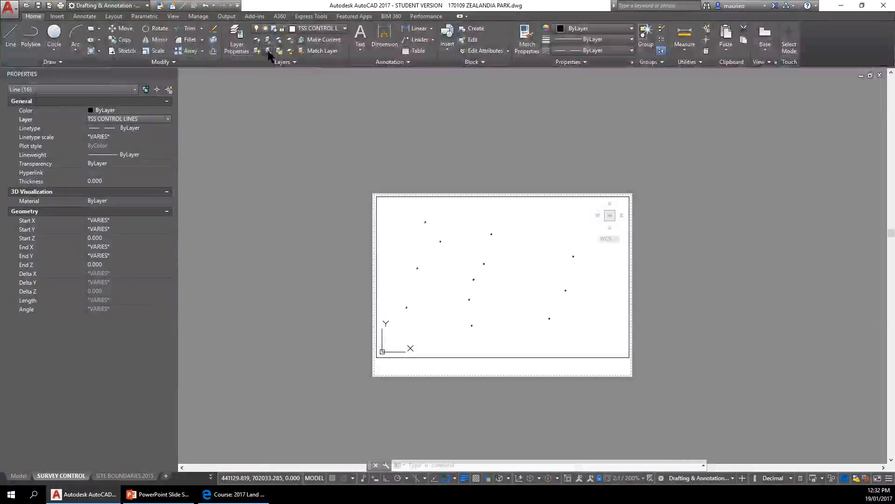
scroll(486, 282, up, 6)
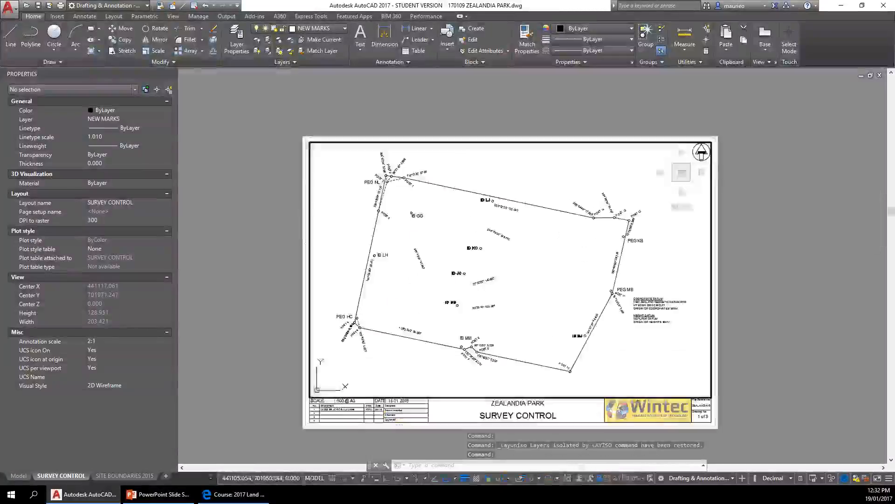
scroll(485, 282, down, 6)
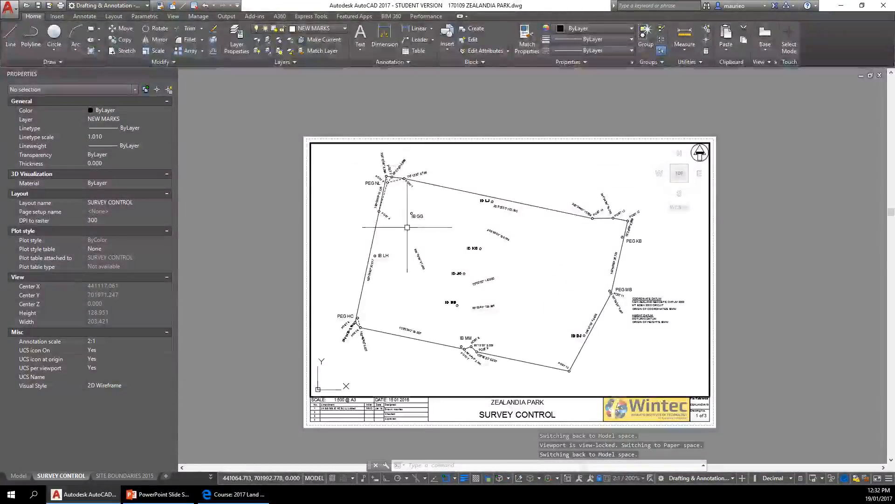
- Check which layer the short dashed line from PEG NL to POST 1 is on, leaving it deselected
scroll(409, 232, up, 2)
scroll(407, 227, up, 2)
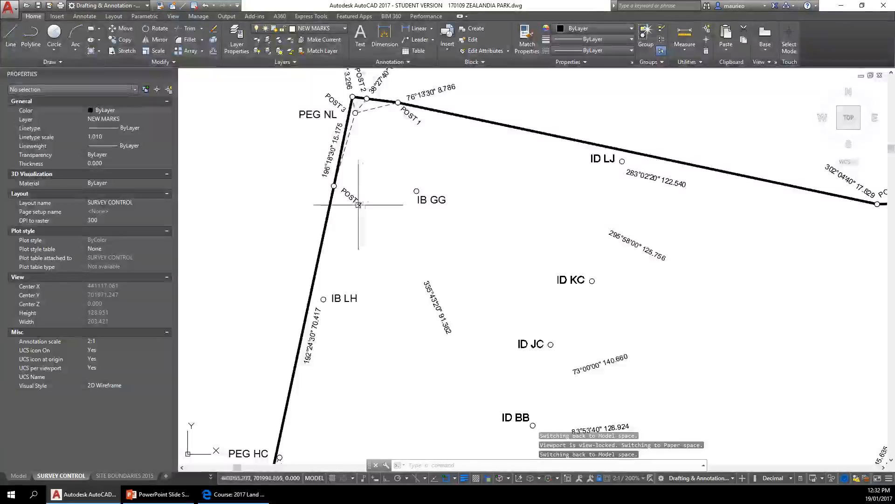
click(376, 109)
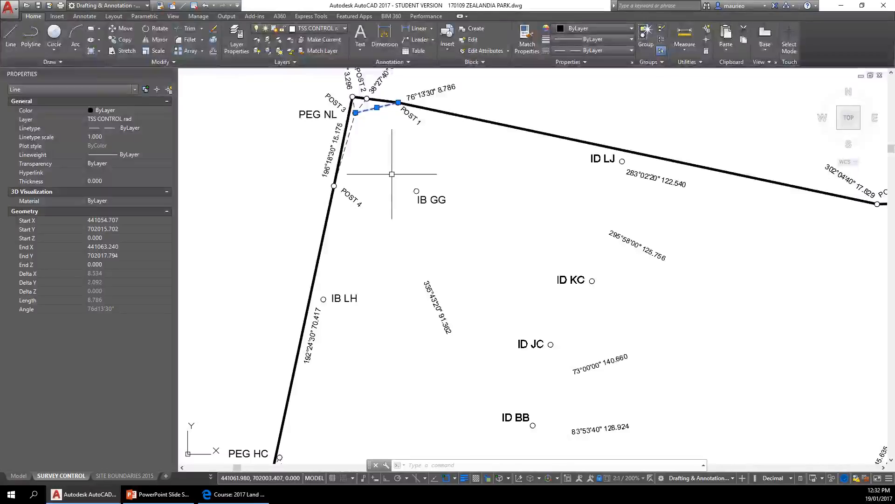
key(Escape)
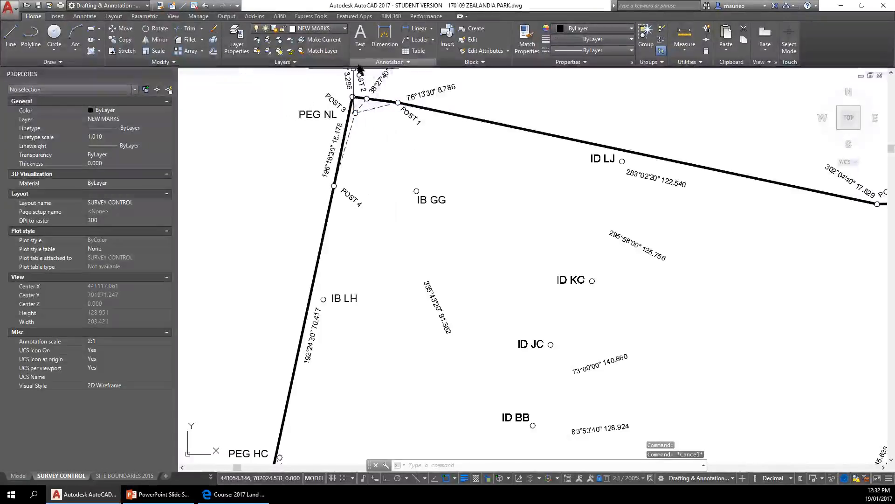
- Thaw the TSS CONTROL LINES layer in the current viewport
click(343, 27)
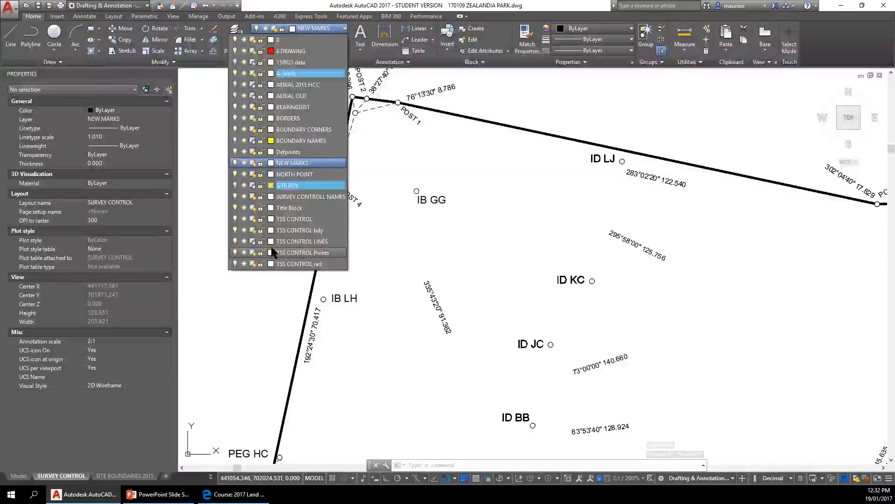
click(253, 241)
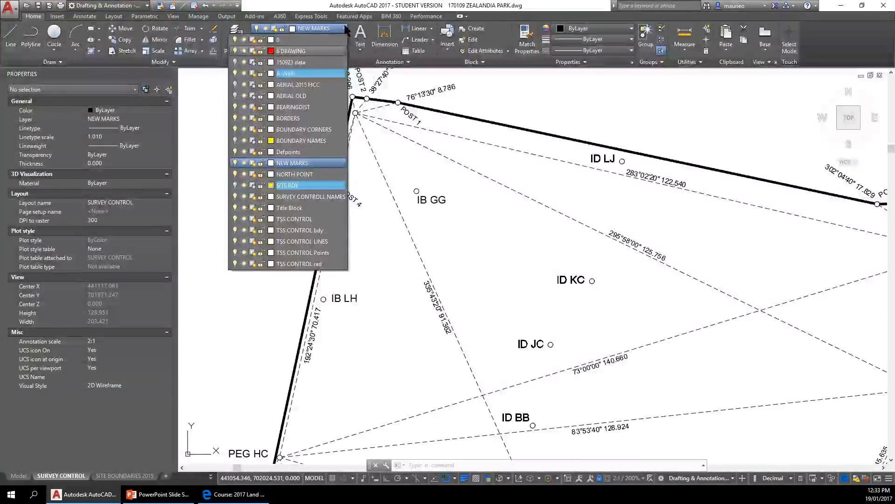
click(462, 117)
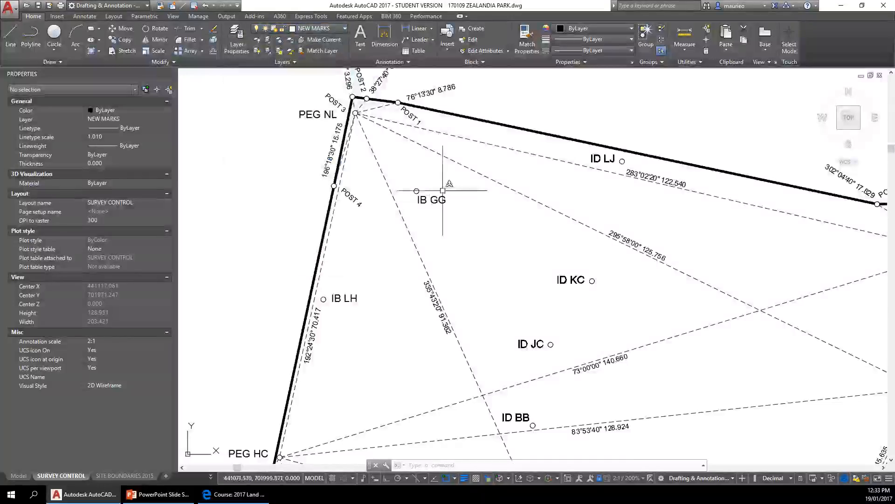
scroll(494, 258, down, 2)
scroll(493, 258, down, 3)
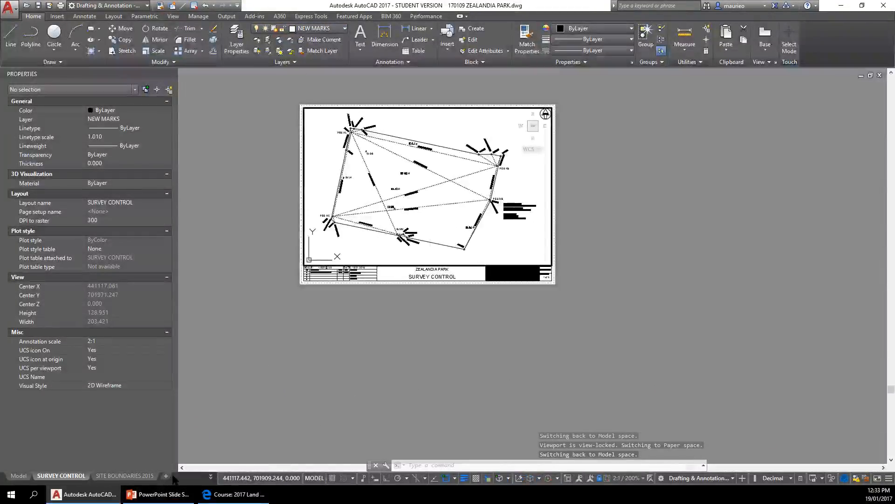
mouse_move(78, 479)
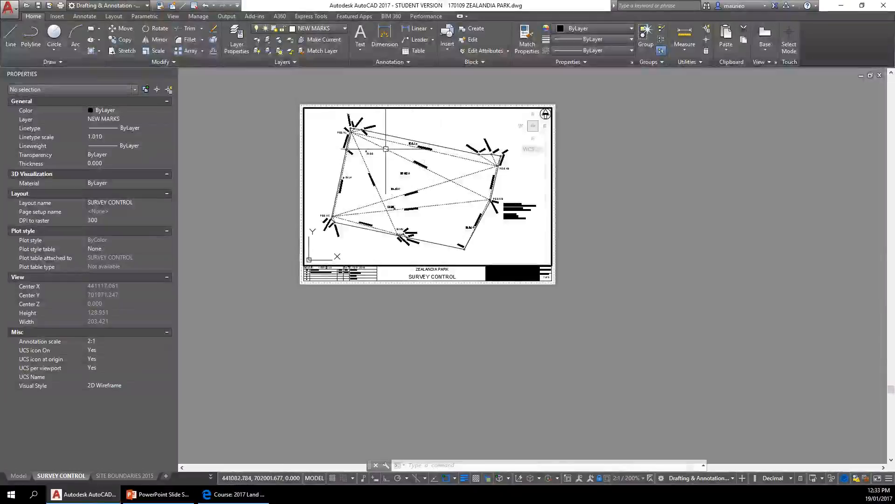
scroll(382, 147, up, 3)
scroll(381, 147, down, 2)
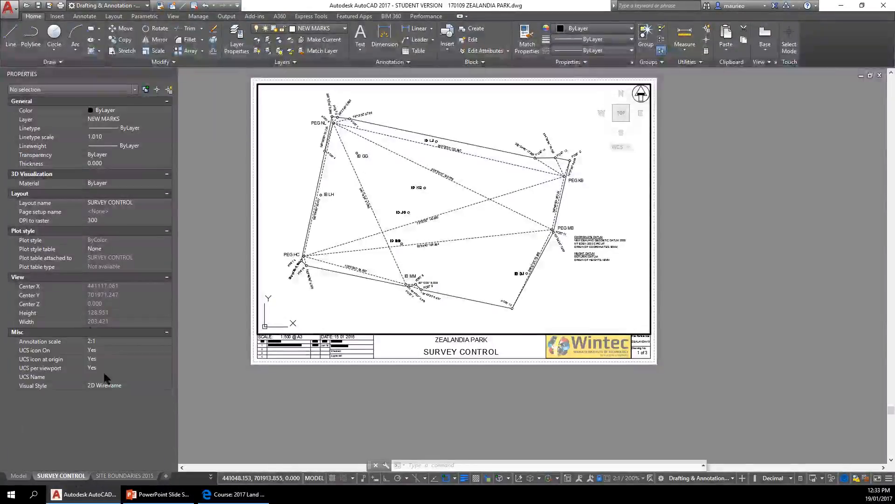
- Save the drawing on the Desktop under the new name 170109 ZEALANDIA PARK LEVELLING
click(17, 10)
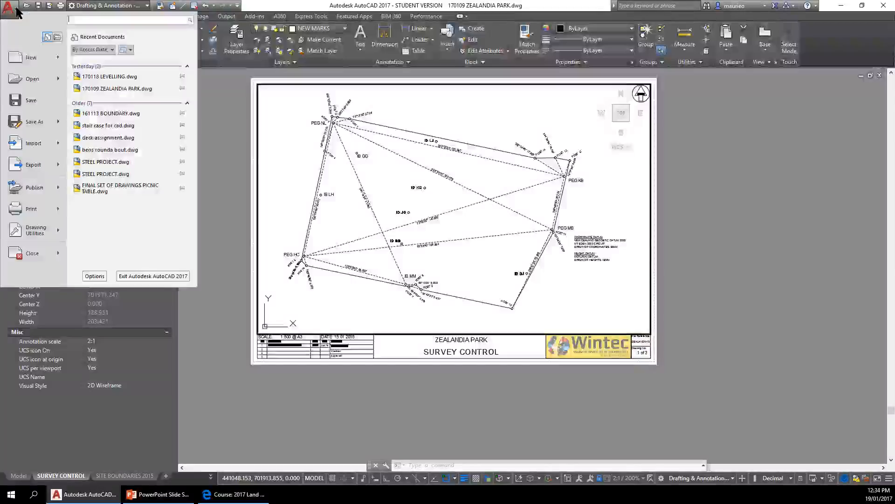
click(39, 125)
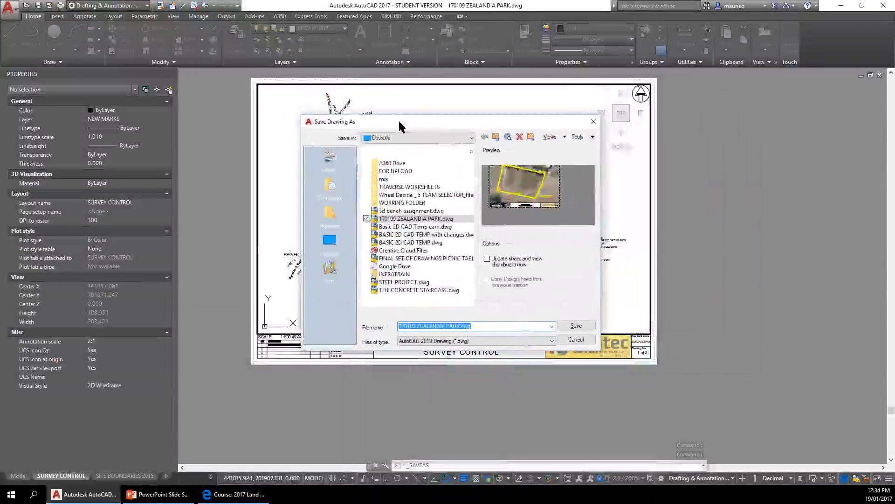
click(479, 322)
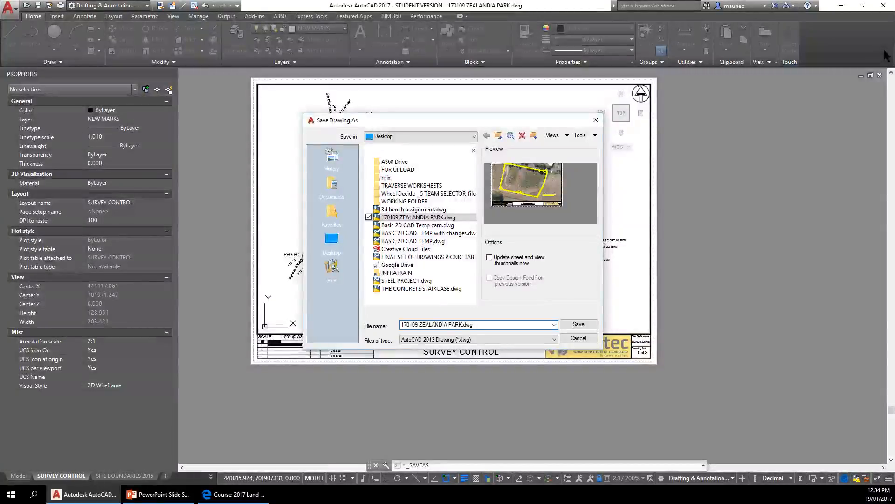
key(BackSpace)
key(BackSpace)
key(BackSpace)
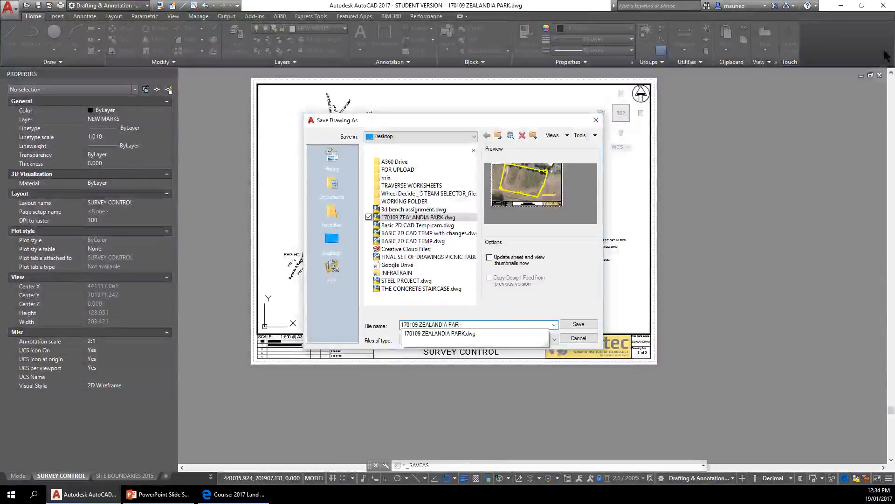
key(BackSpace)
key(BackSpace)
key(BackSpace)
key(BackSpace)
key(BackSpace)
key(BackSpace)
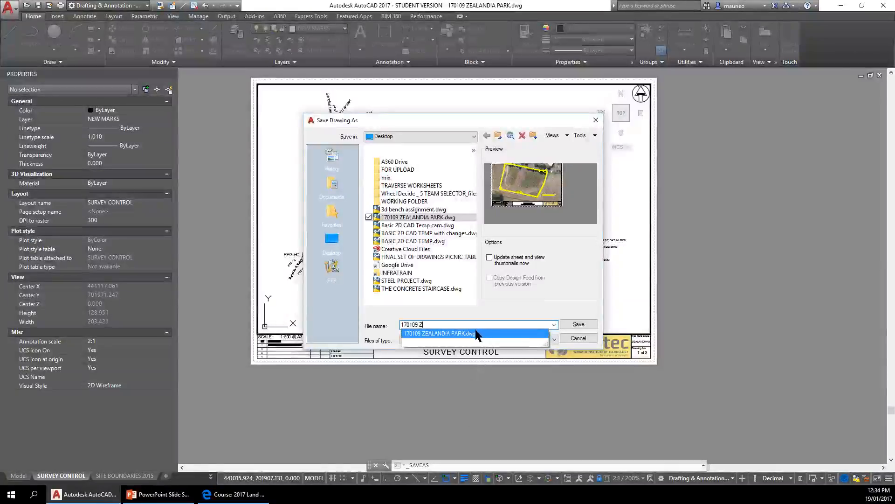
click(458, 332)
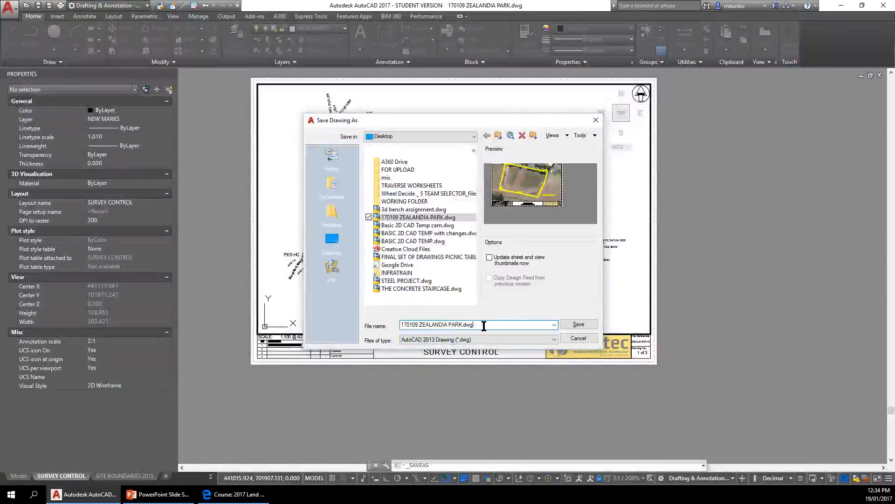
key(BackSpace)
key(BackSpace)
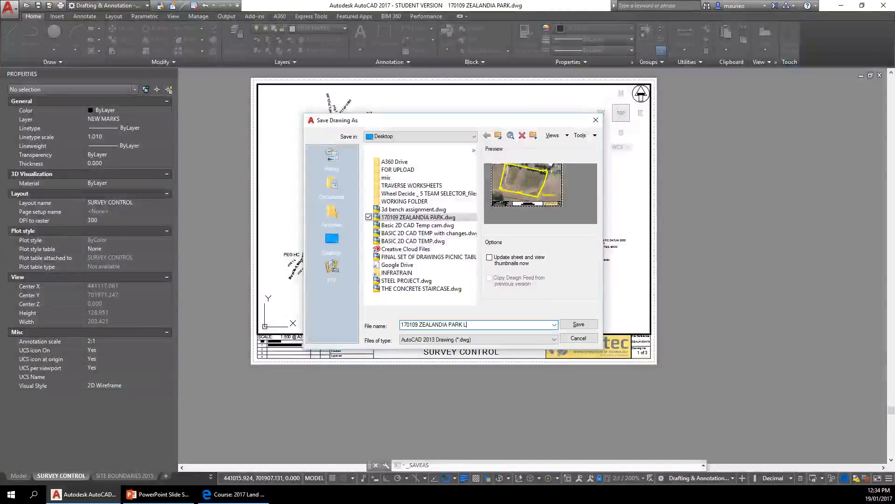
text(LEVELLI)
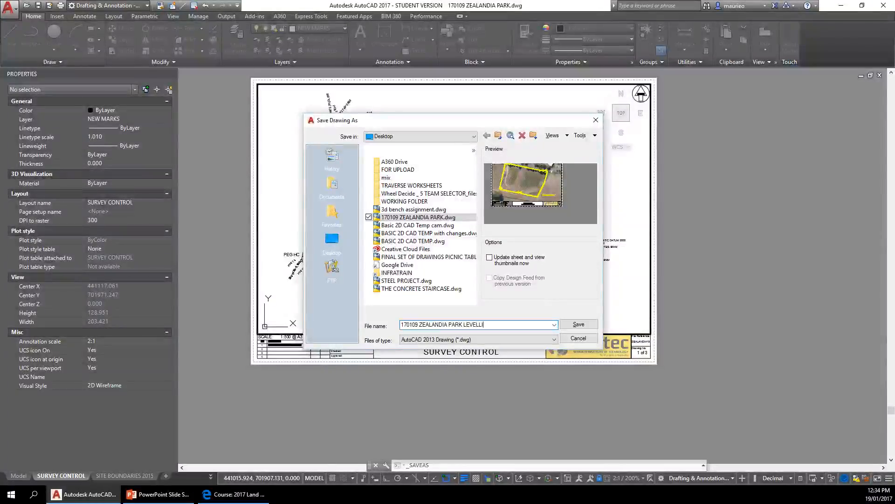
text(NG)
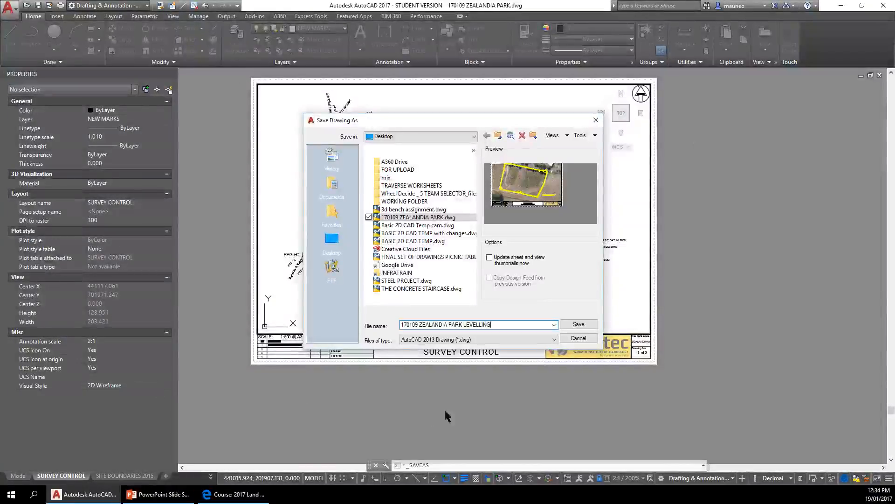
click(581, 324)
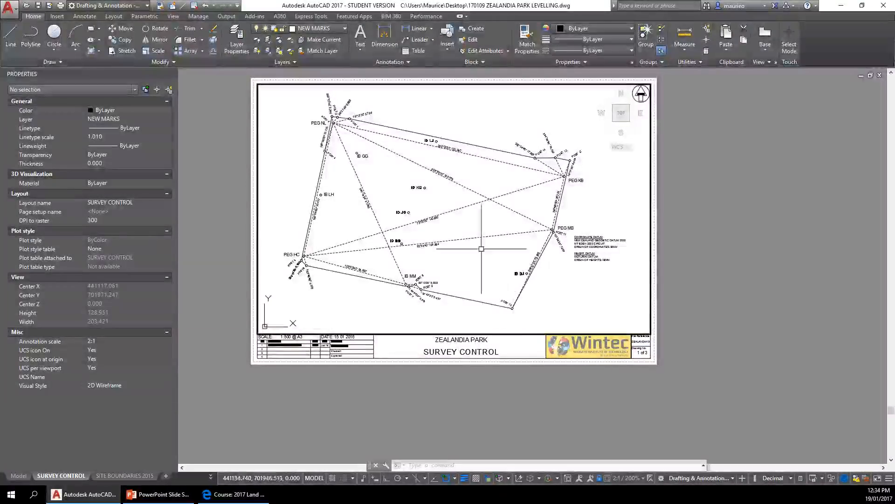
double_click(446, 345)
double_click(443, 326)
scroll(443, 326, up, 5)
scroll(443, 327, down, 5)
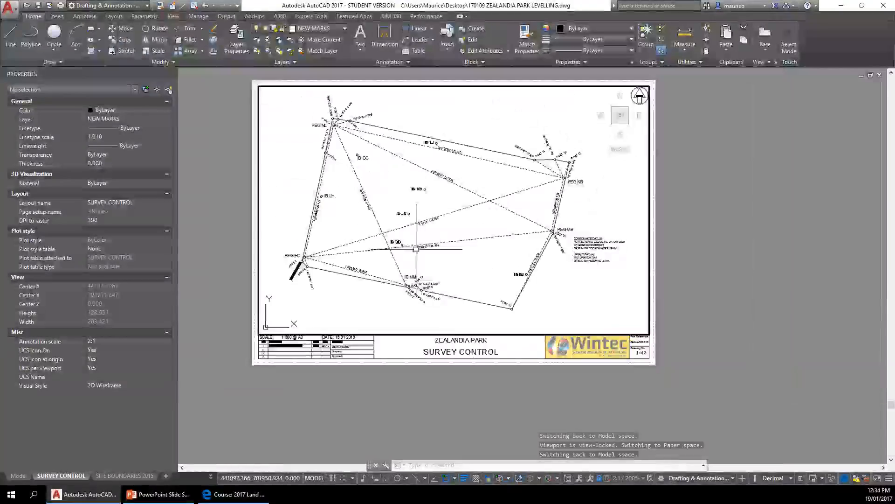
- Freeze the TSS CONTROL LINES layer in the current viewport to hide the long dashed control lines
click(345, 28)
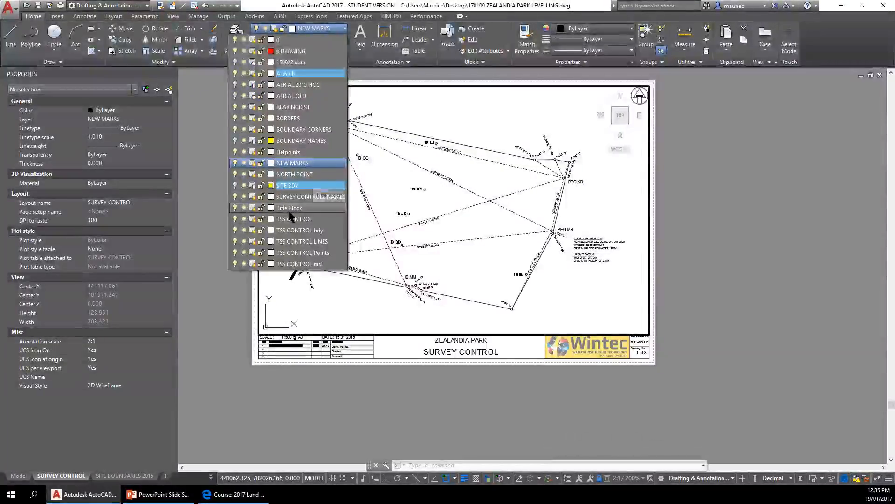
click(251, 241)
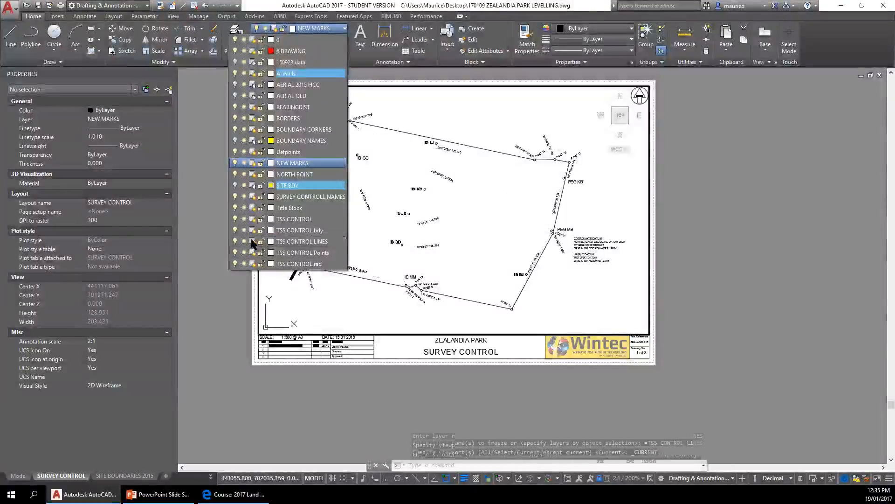
click(409, 172)
double_click(463, 186)
scroll(466, 188, up, 4)
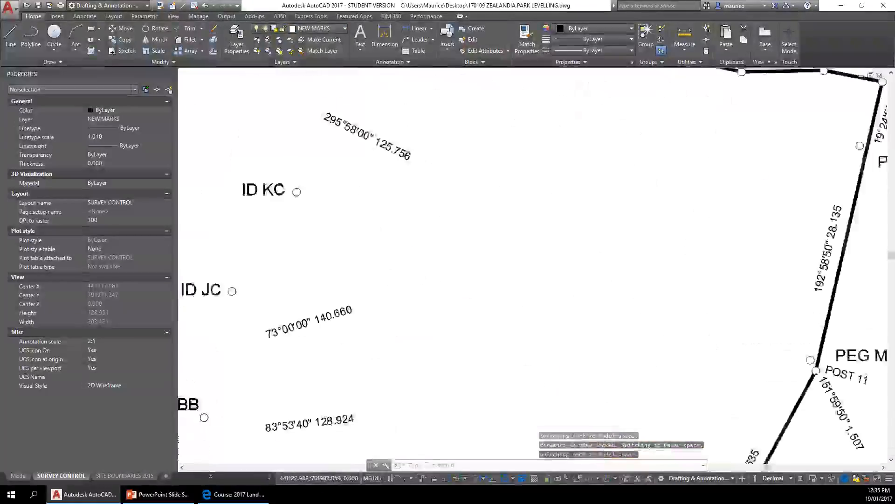
- Freeze the TSS CONTROL rad layer in the current viewport to hide the short dashed lines around the pegs
scroll(465, 188, down, 5)
scroll(363, 203, up, 2)
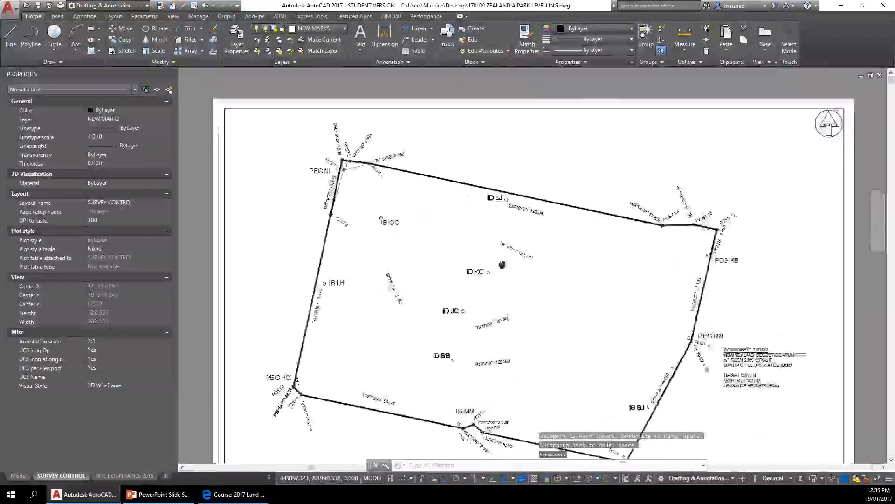
scroll(364, 203, up, 2)
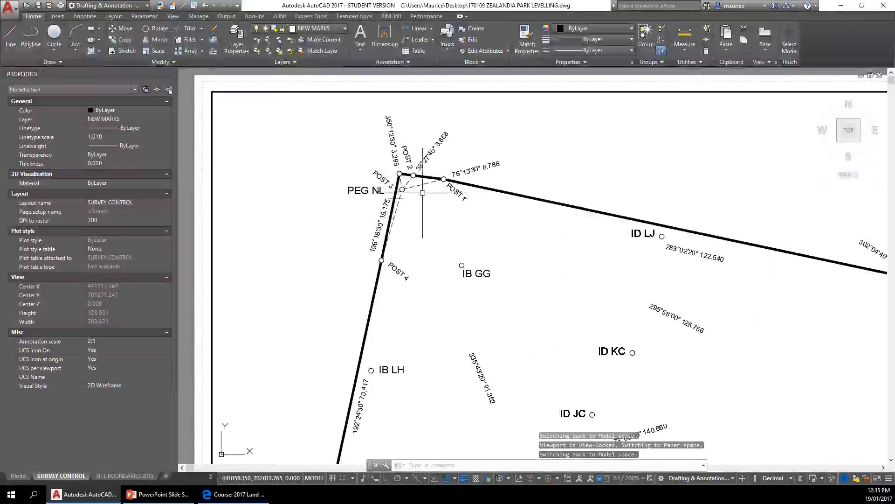
click(345, 28)
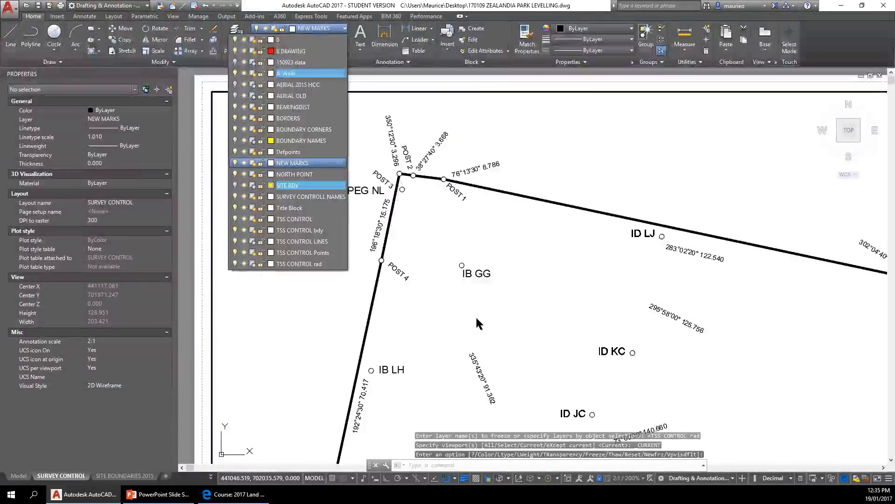
- Freeze the BEARINGDIST layer in the current viewport to hide the bearing and distance labels
click(450, 228)
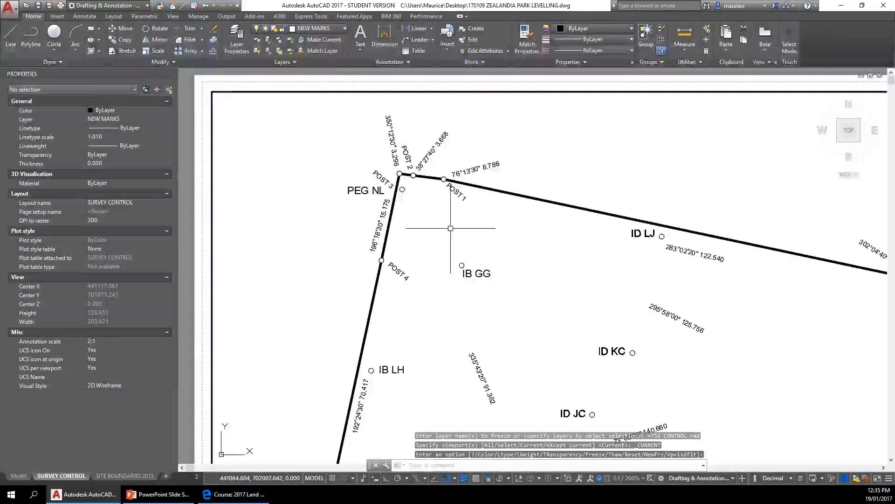
scroll(450, 228, down, 4)
middle_drag(573, 335, 370, 196)
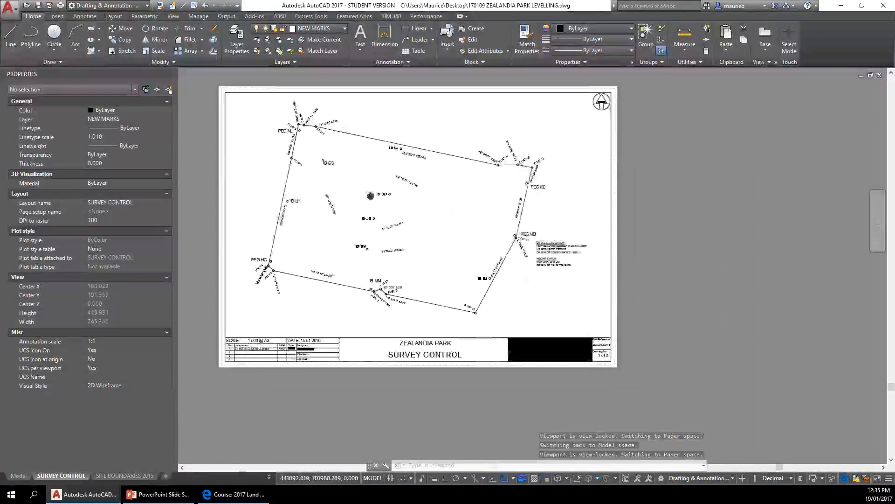
scroll(398, 224, up, 5)
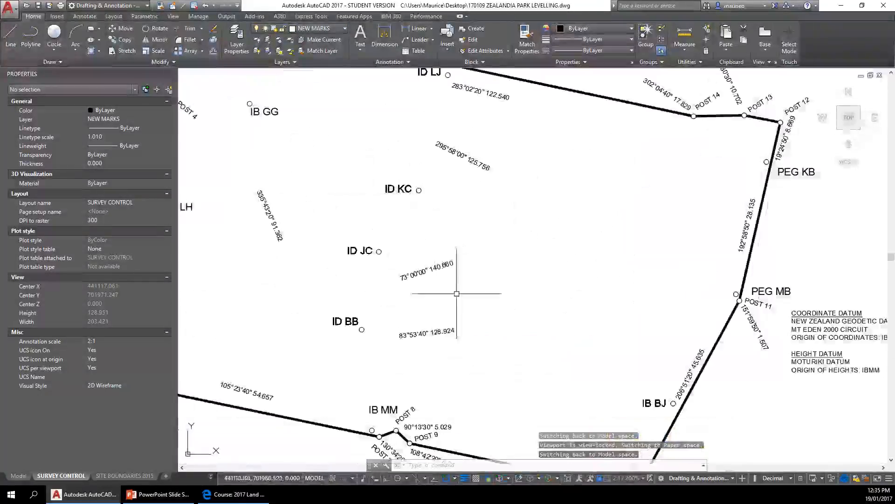
click(449, 267)
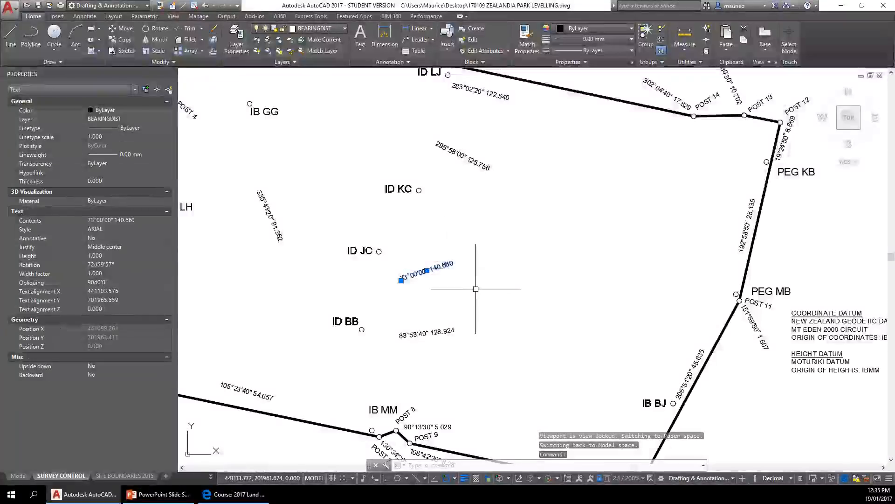
click(344, 29)
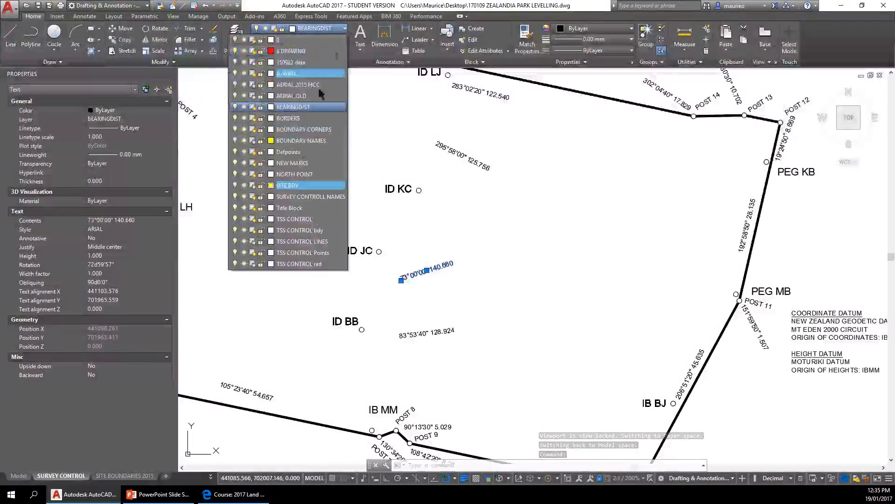
click(253, 107)
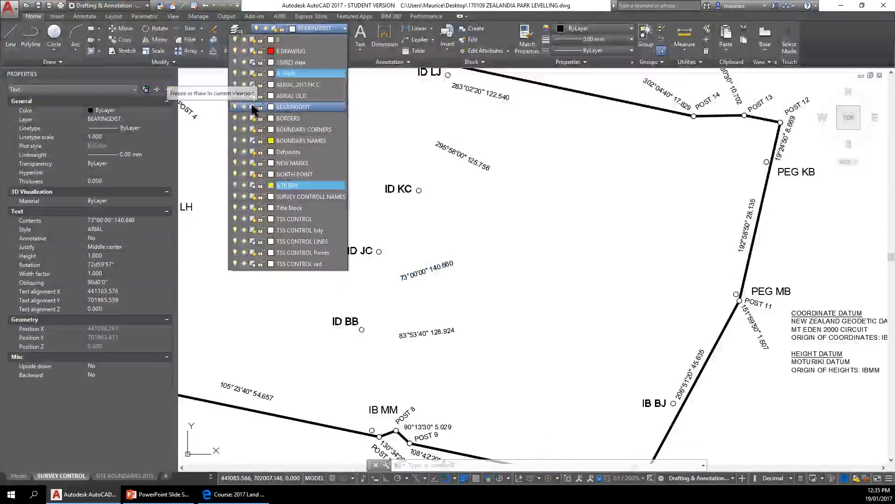
click(391, 139)
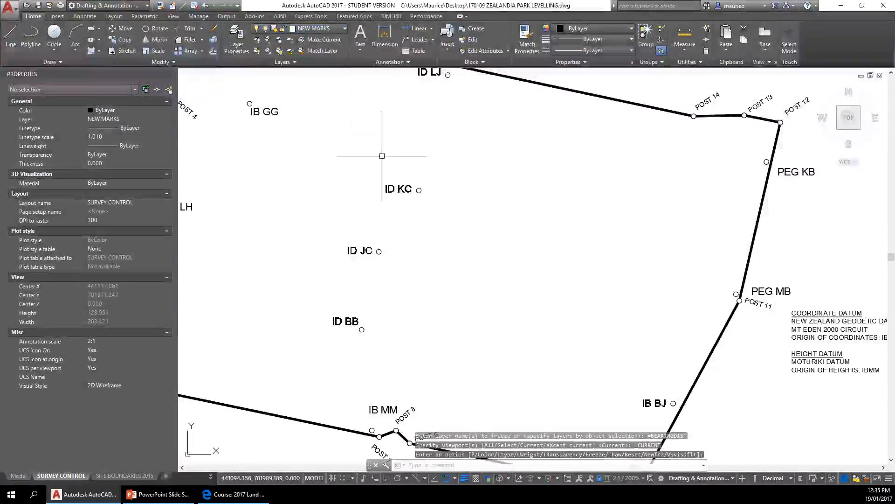
- Examine the sheet's peg and post marks, datum notes and title block
middle_drag(592, 365, 624, 316)
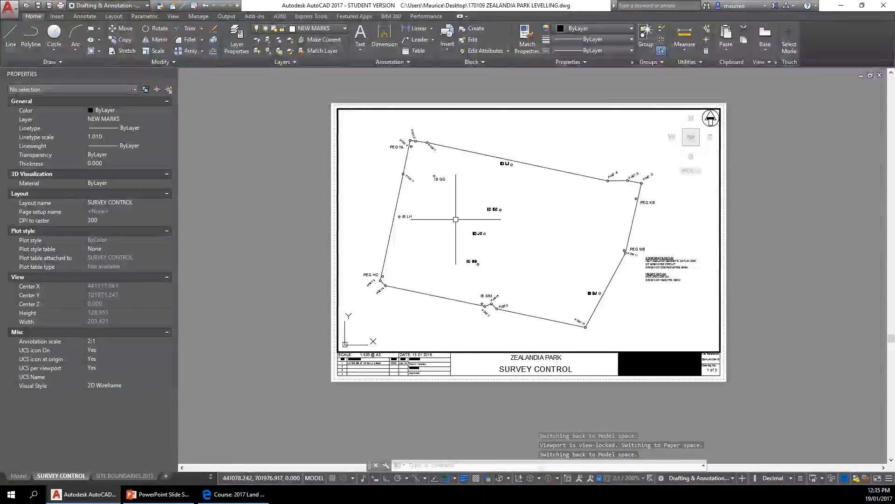
scroll(388, 161, up, 4)
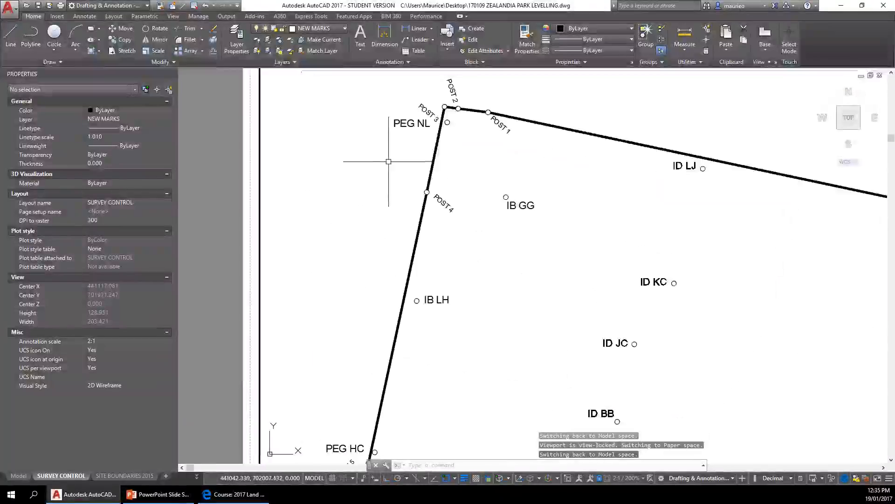
scroll(388, 161, down, 2)
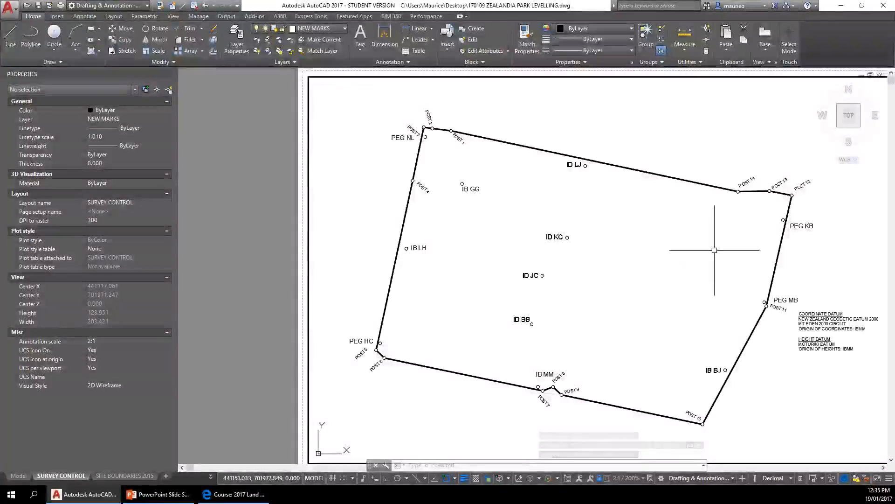
scroll(712, 254, down, 2)
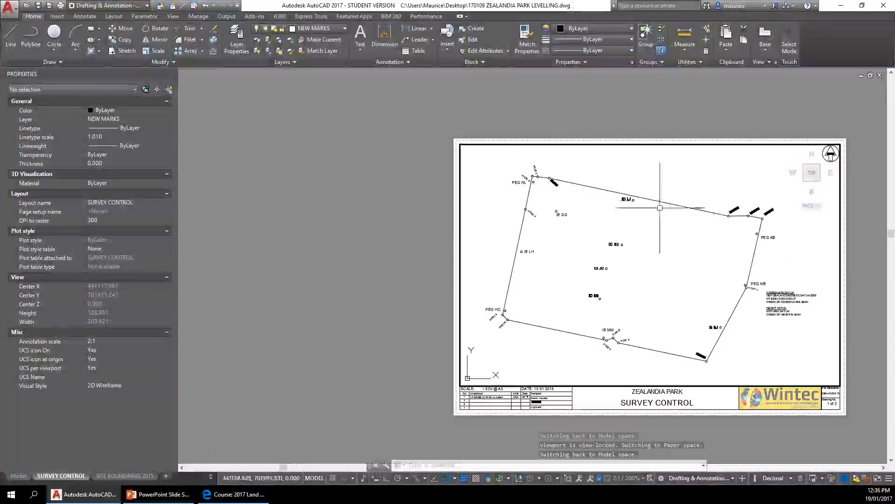
middle_drag(660, 207, 576, 149)
scroll(694, 266, up, 2)
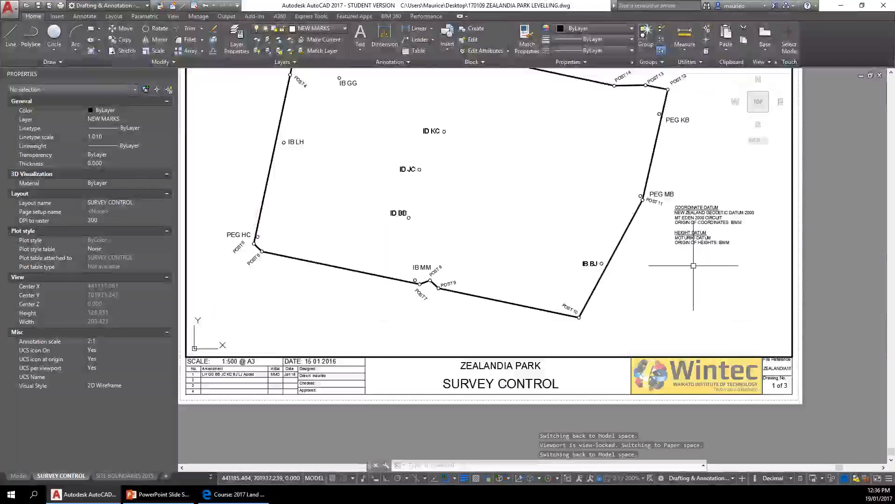
scroll(694, 265, down, 2)
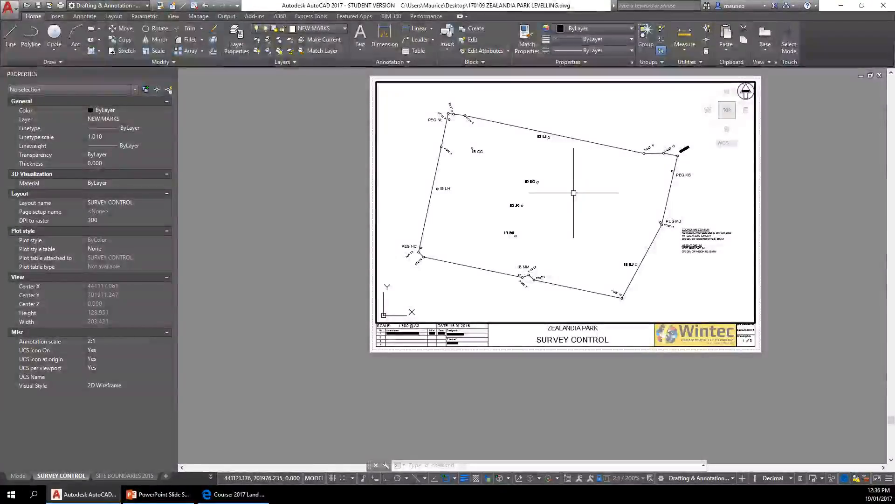
- Switch to paper space and change the SURVEY CONTROL line of the title block to HEIGHT CONTROL
scroll(576, 379, up, 4)
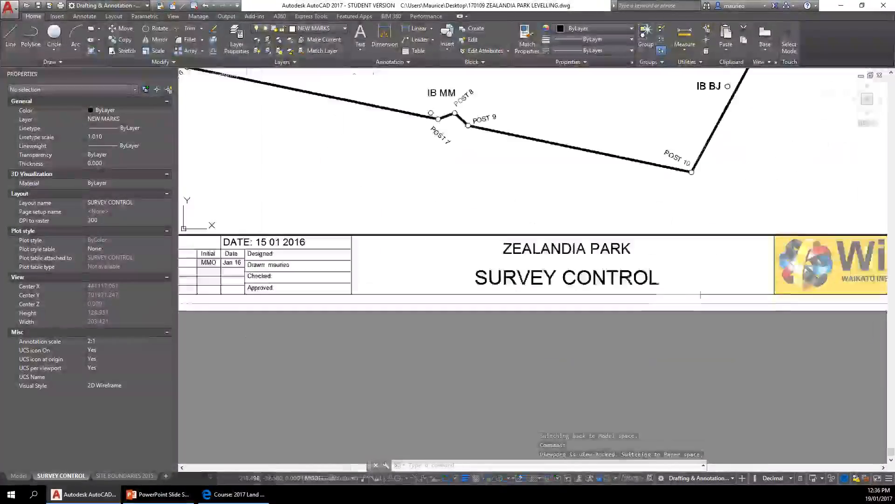
scroll(576, 379, down, 2)
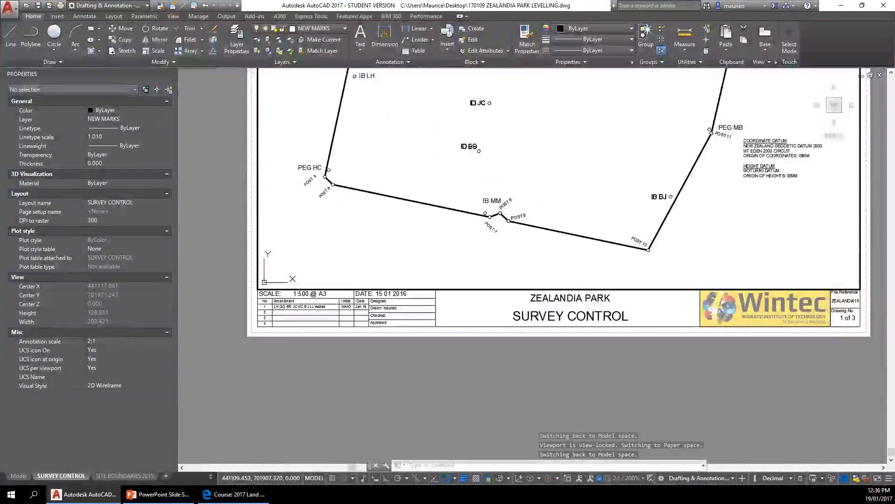
click(314, 478)
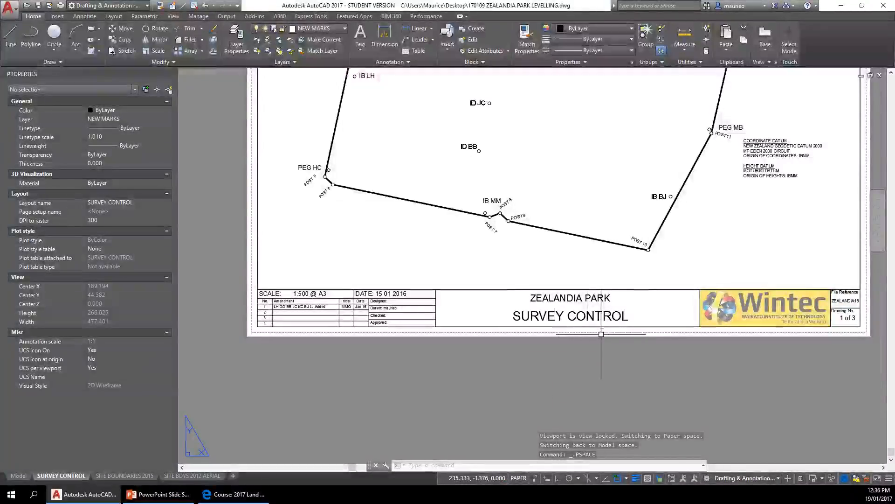
click(625, 314)
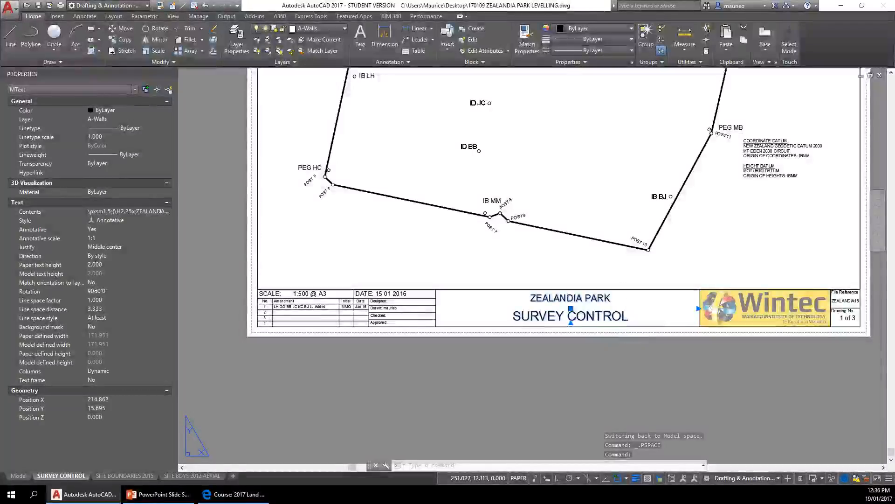
double_click(572, 316)
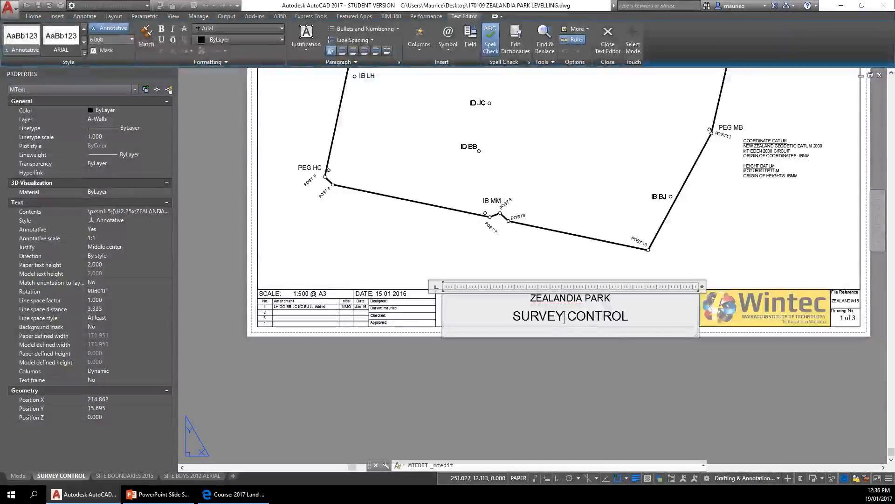
key(BackSpace)
key(BackSpace)
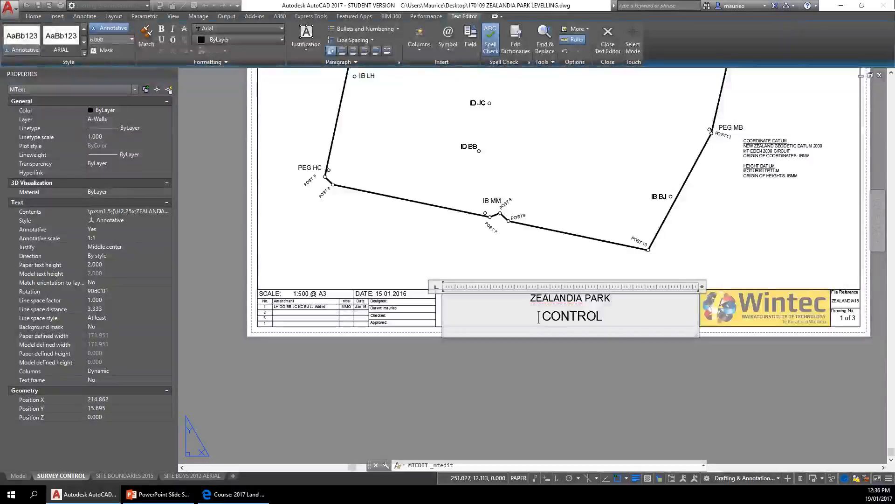
text(HEIGH)
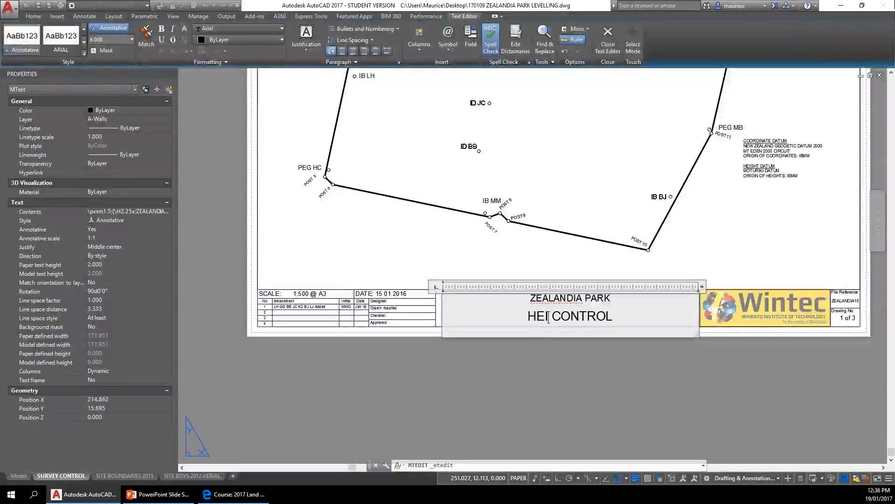
text(T)
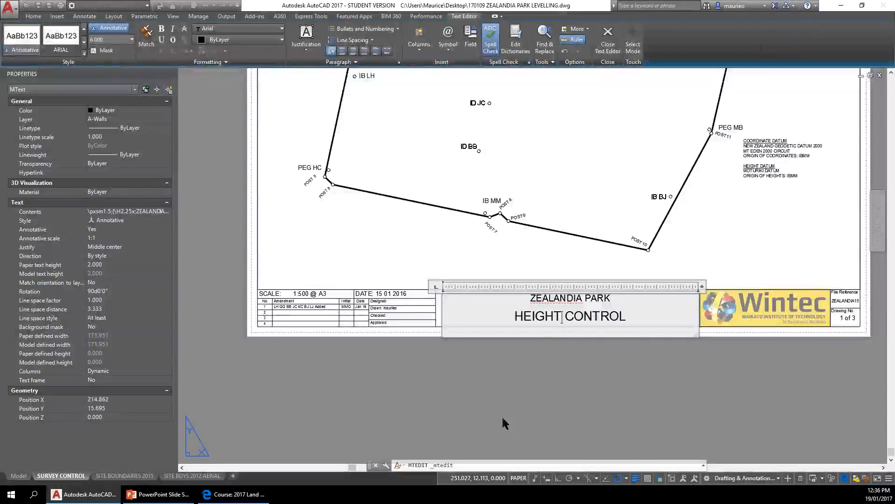
click(588, 276)
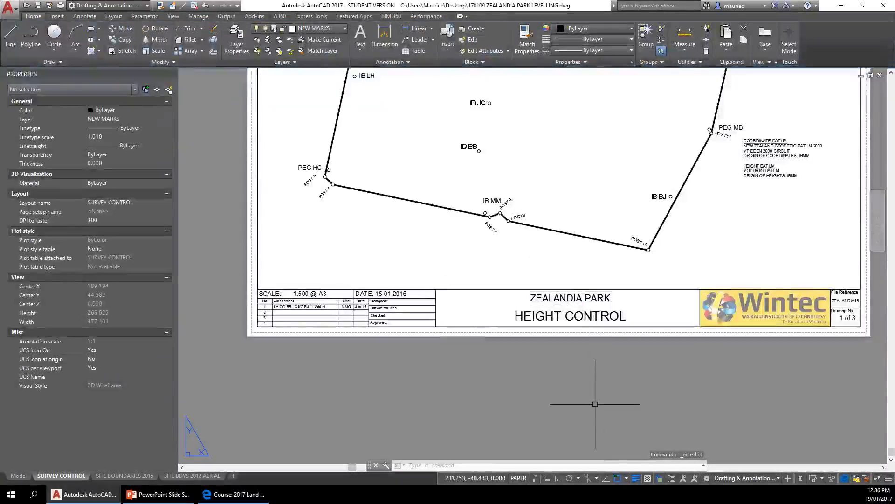
- Save the drawing on the Desktop as 170109 ZEALANDIA PARK LEVELLING, replacing the existing file
scroll(555, 381, down, 3)
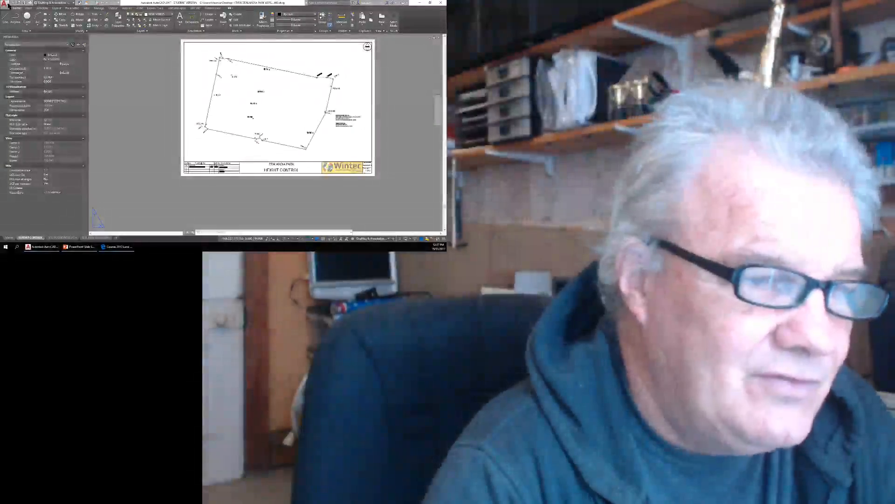
click(8, 4)
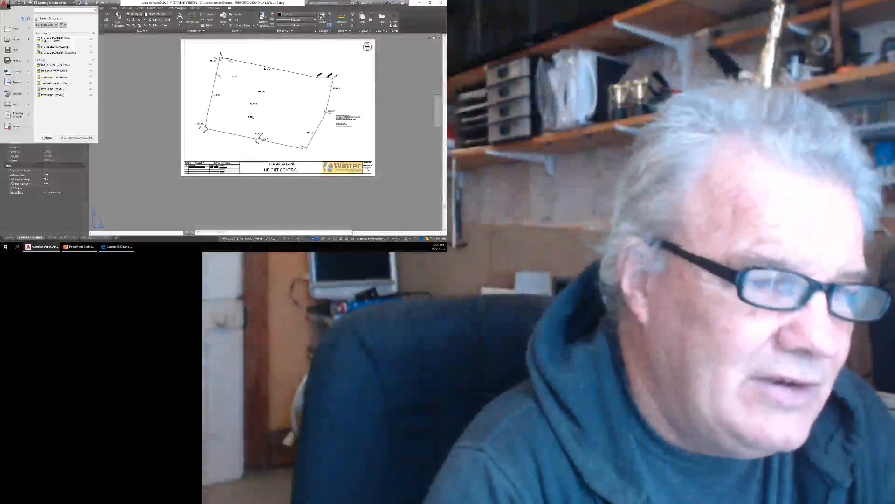
click(16, 60)
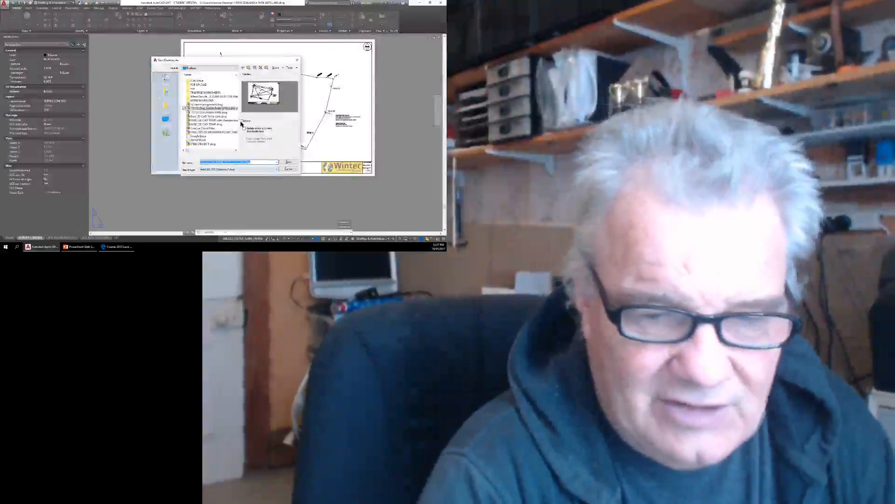
click(291, 162)
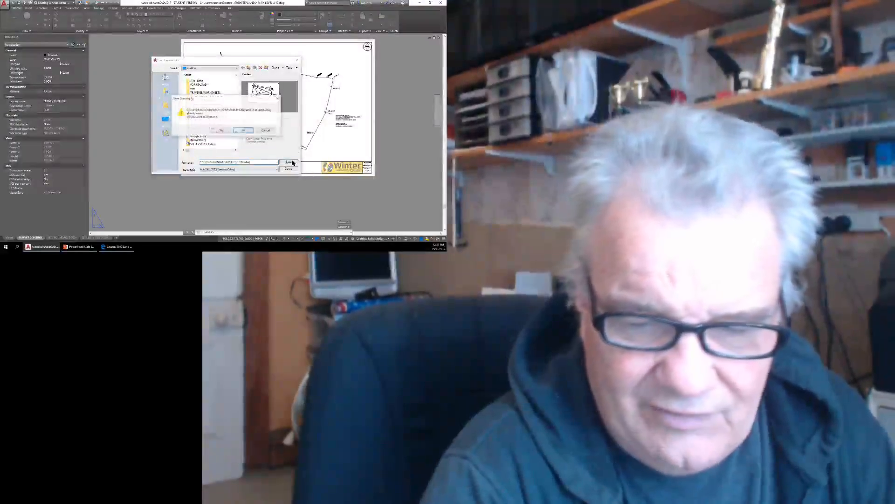
click(224, 130)
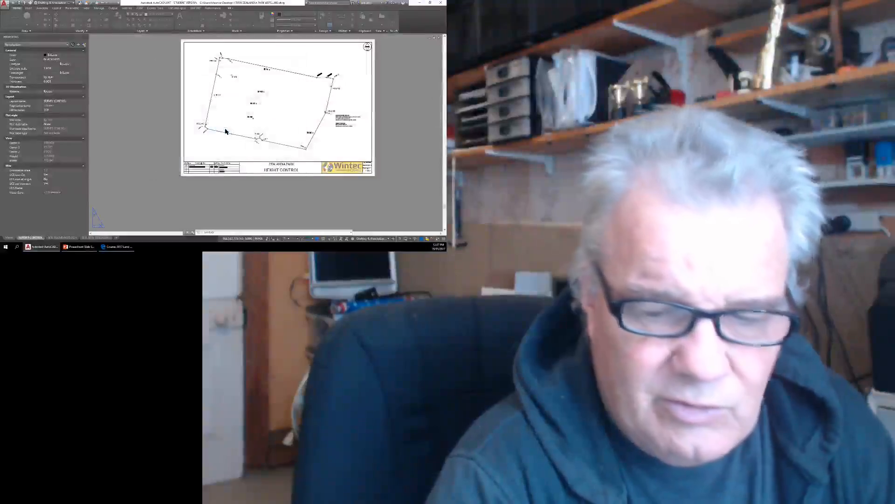